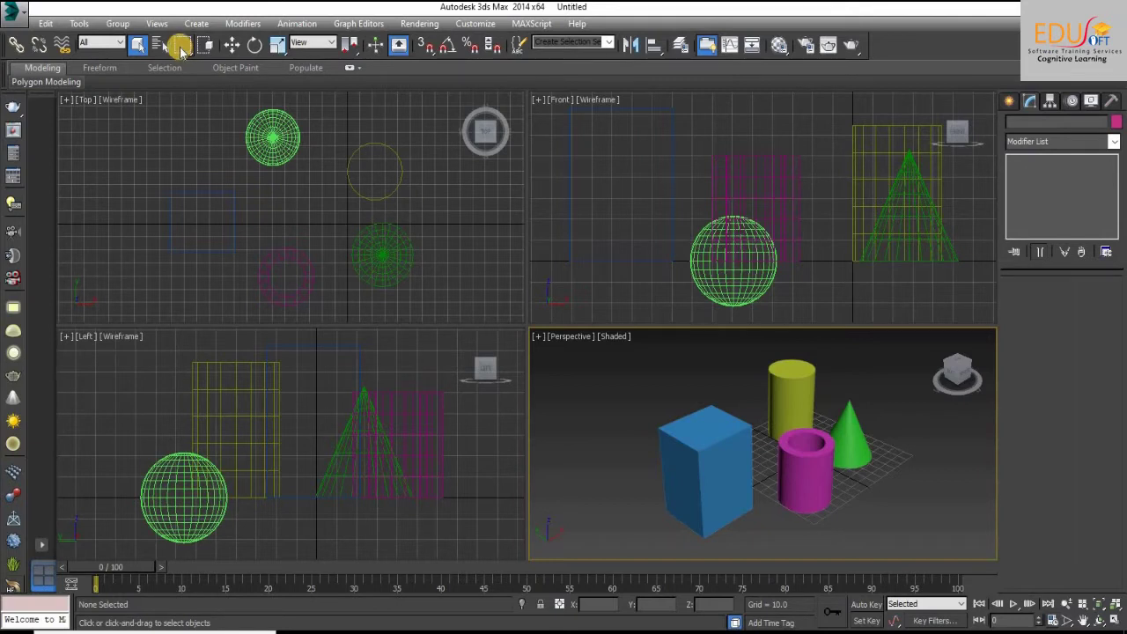
Keep the rectangular selection region and drag a marquee around all objects in Top view.
left_click(188, 54)
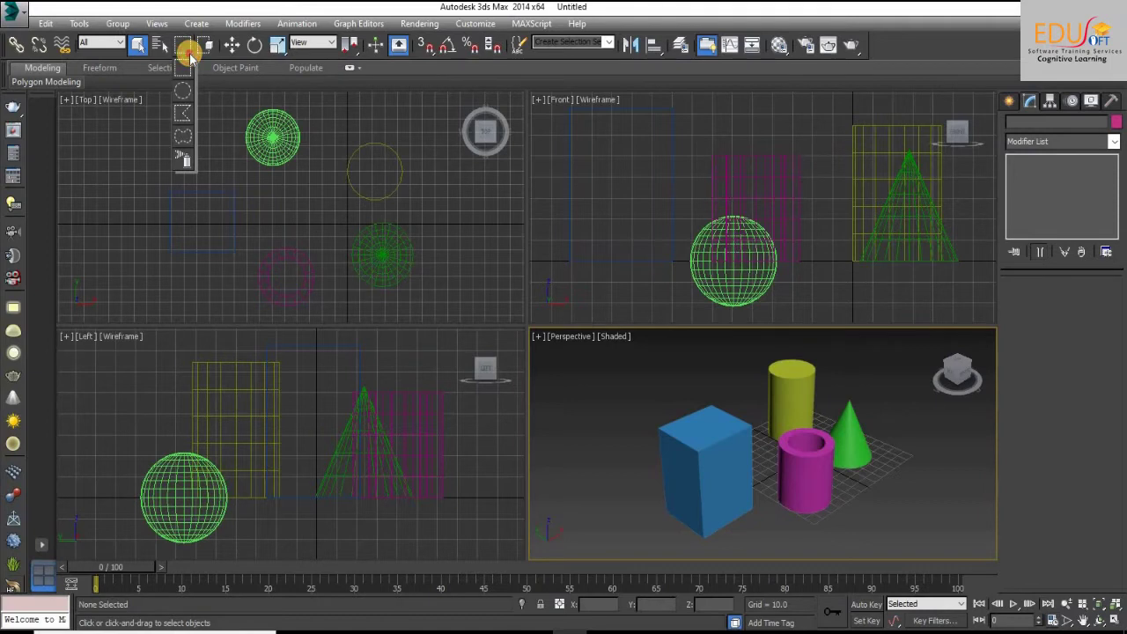
left_click(188, 55)
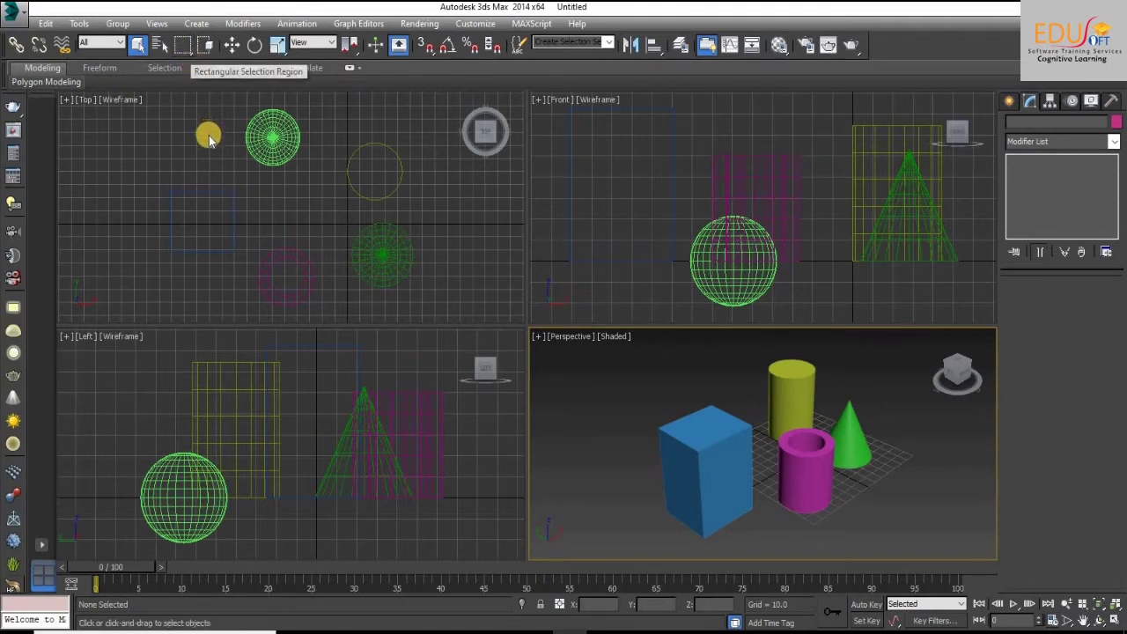
left_click_drag(195, 121, 379, 280)
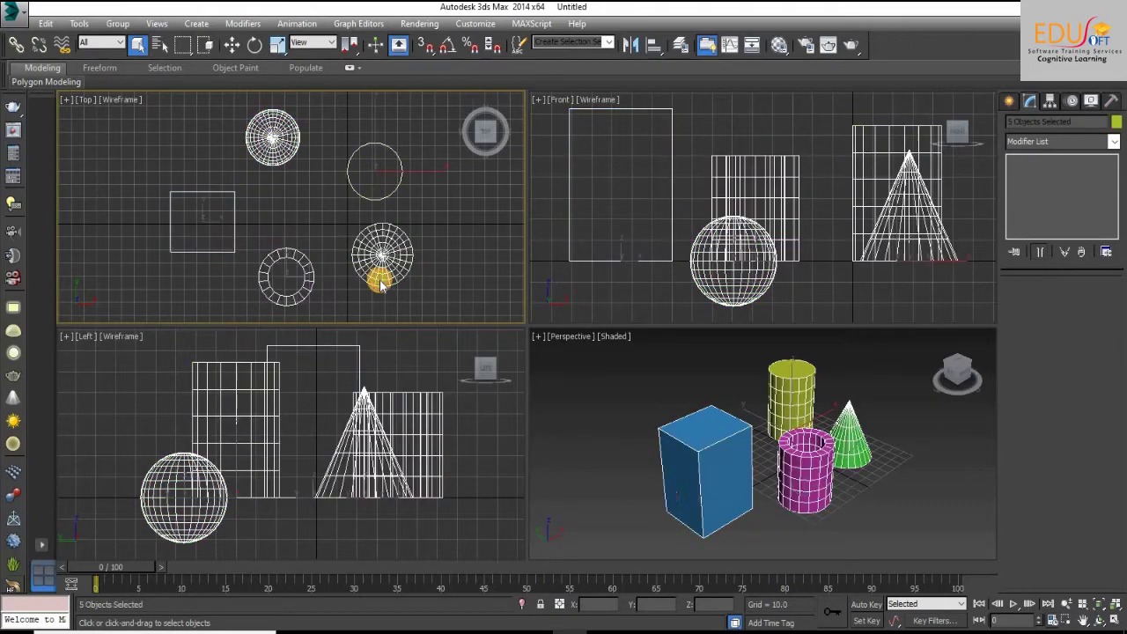
Maximize the Top view, deselect, and drag a rectangle around all five objects again.
left_click(1113, 620)
left_click(456, 231)
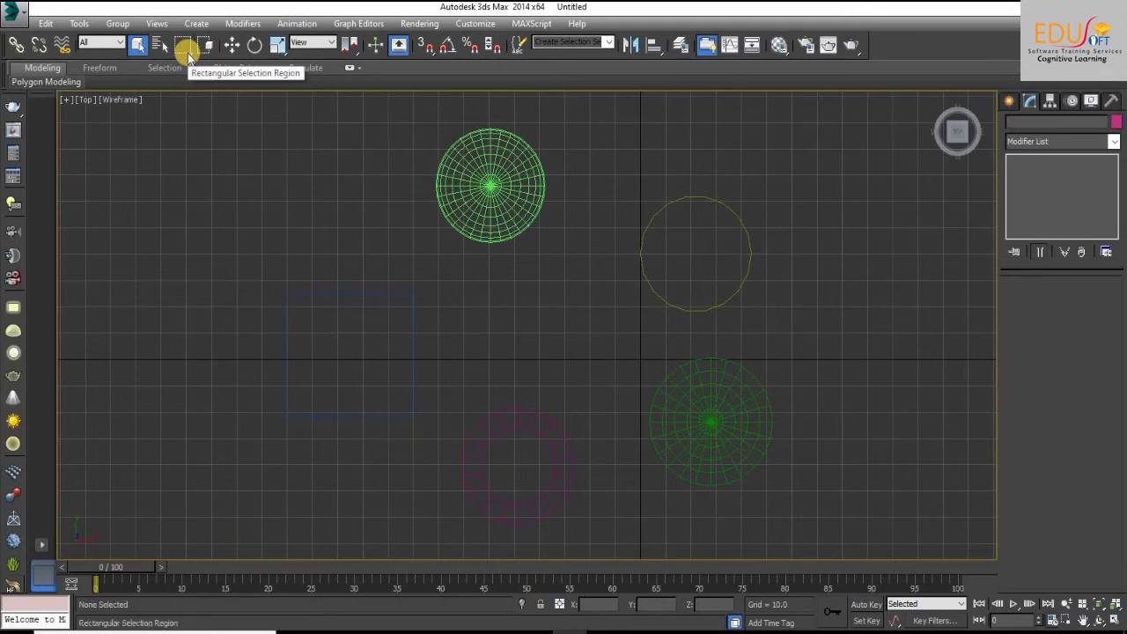
left_click_drag(301, 162, 700, 466)
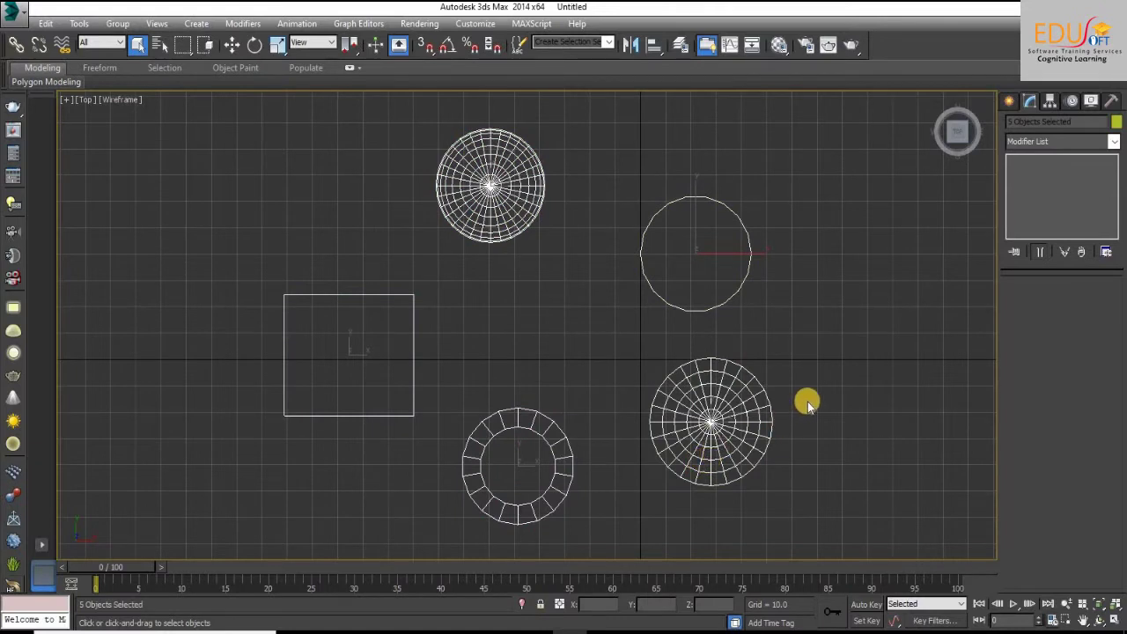
Switch to Circular Selection Region and sweep circles in Top to catch the box and sphere.
left_click(501, 258)
left_click_drag(182, 46, 187, 90)
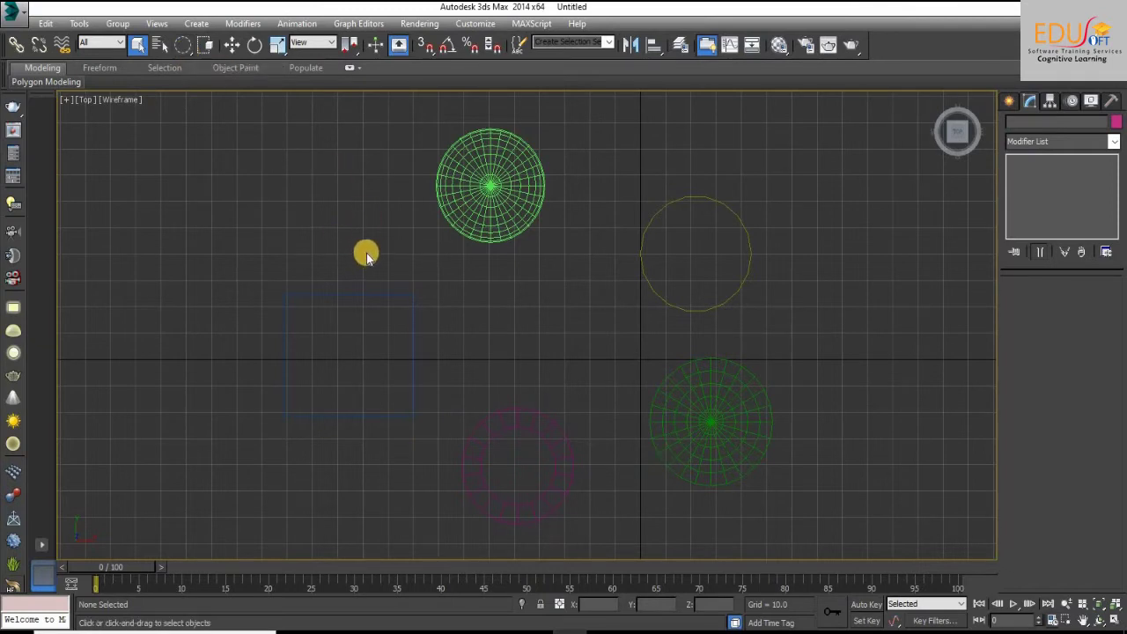
left_click_drag(373, 243, 503, 158)
left_click_drag(542, 363, 556, 189)
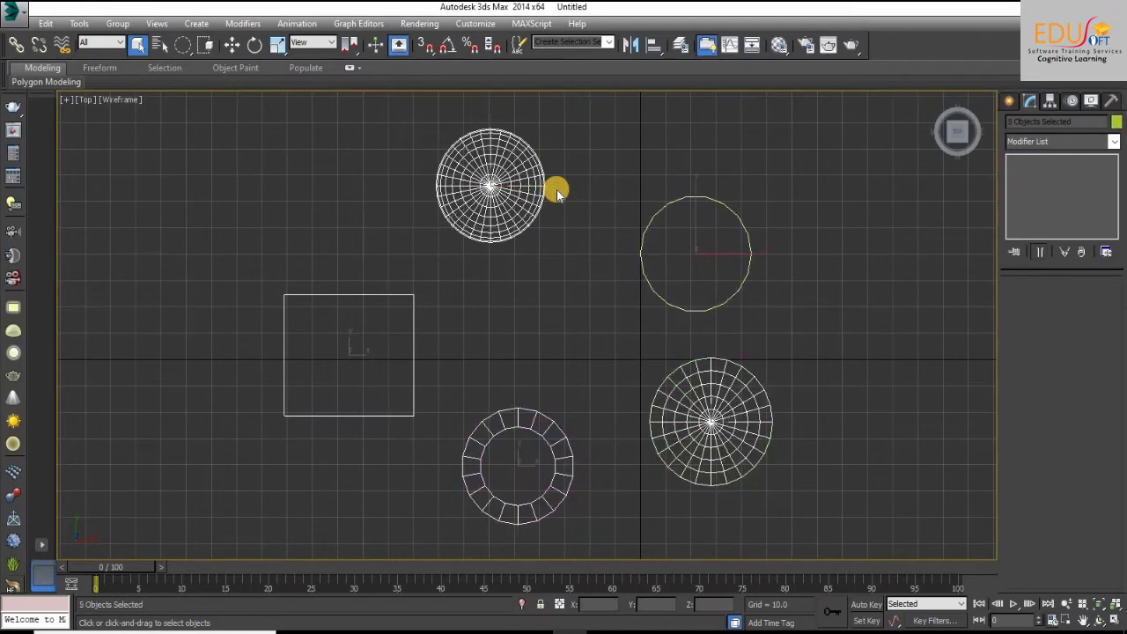
Deselect, pick the circular region again, and circle four of the objects.
left_click(276, 117)
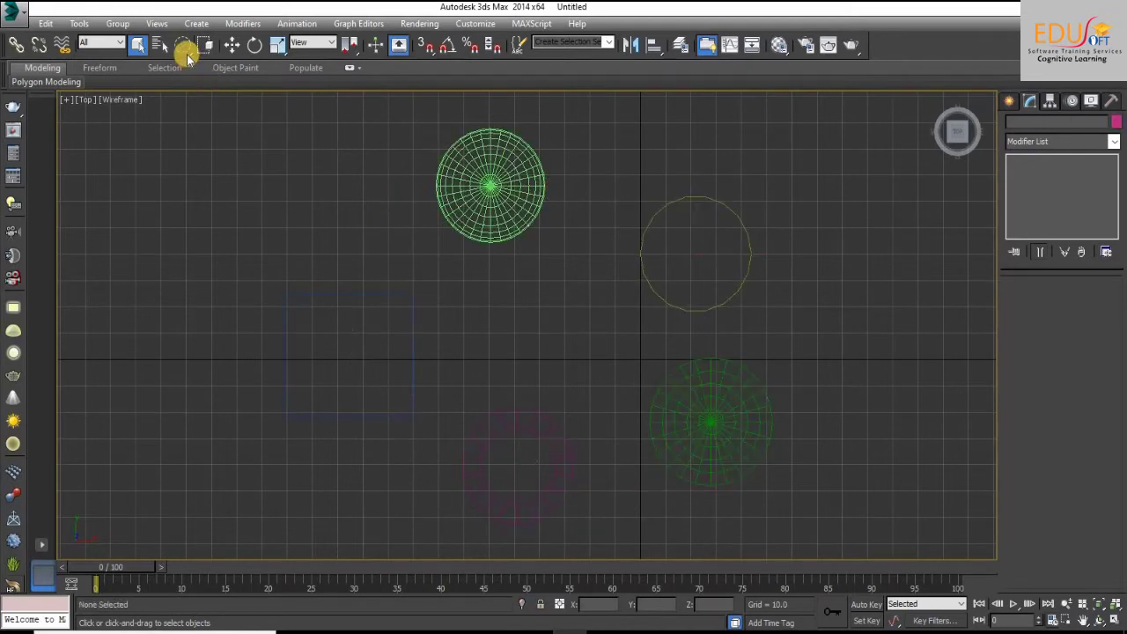
left_click(185, 51)
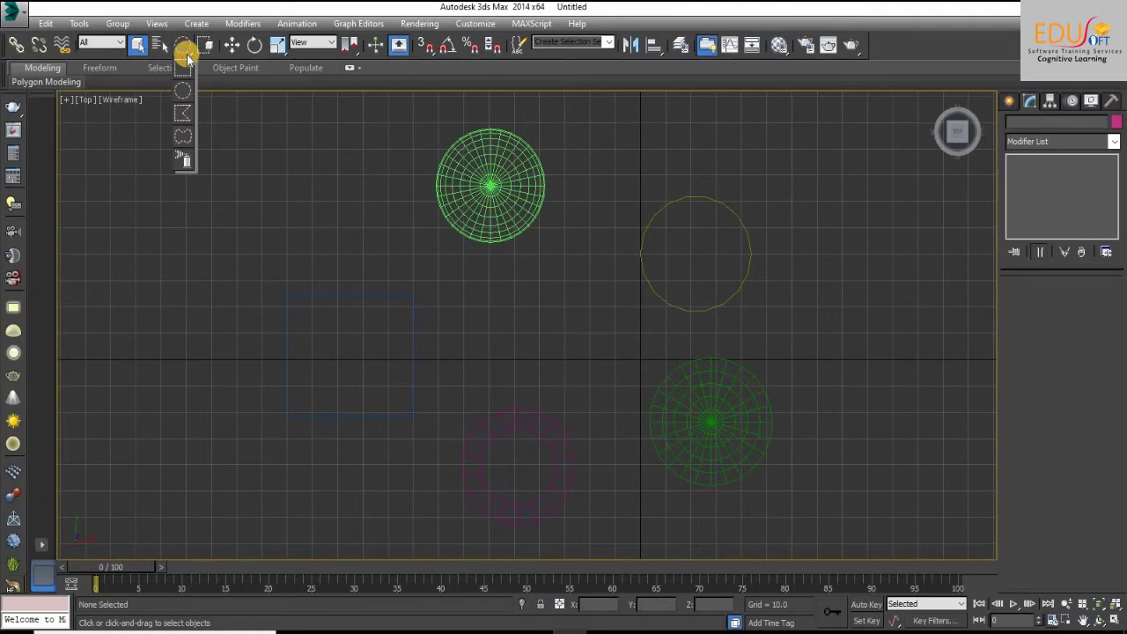
left_click_drag(187, 58, 182, 90)
left_click_drag(515, 324, 524, 186)
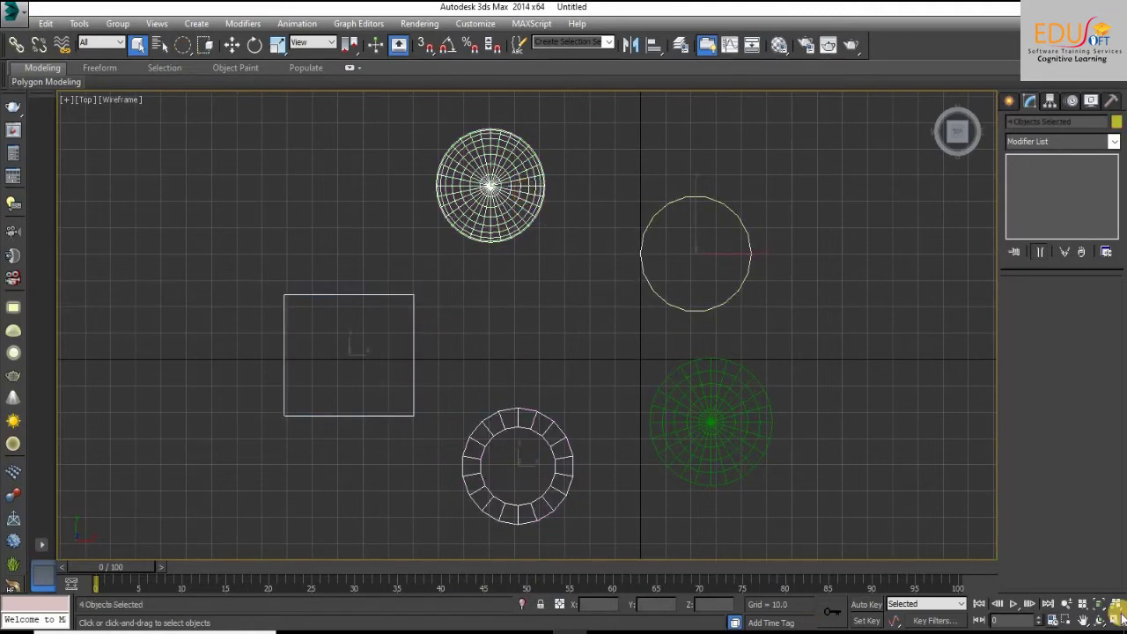
Return to four viewports and circle all five objects in the Top view.
left_click(1115, 616)
right_click(829, 453)
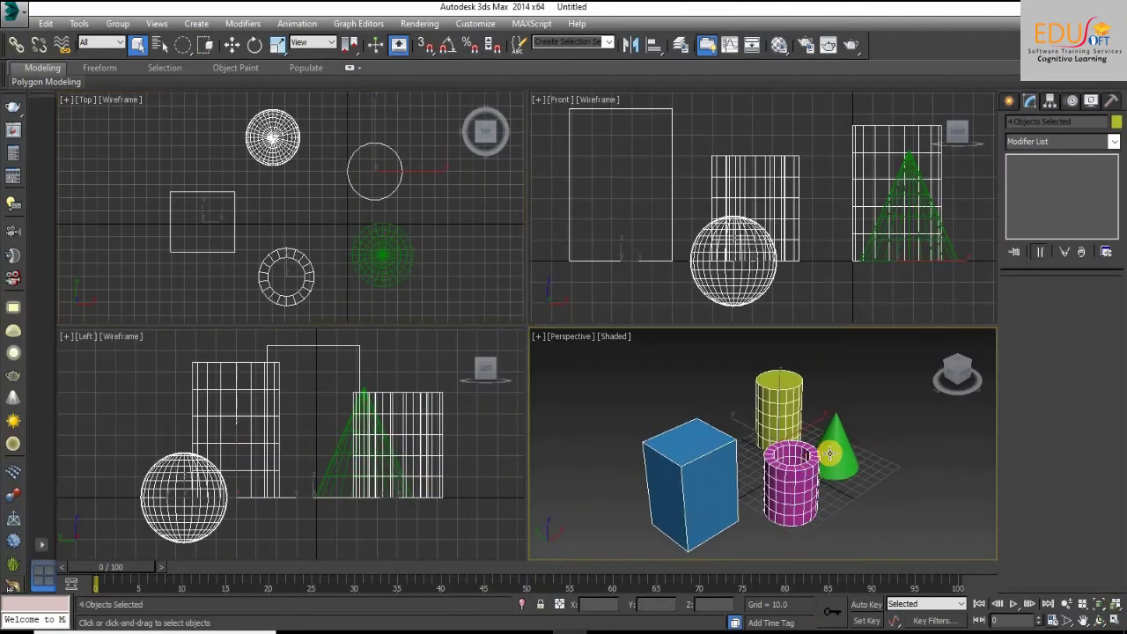
left_click_drag(290, 229, 320, 132)
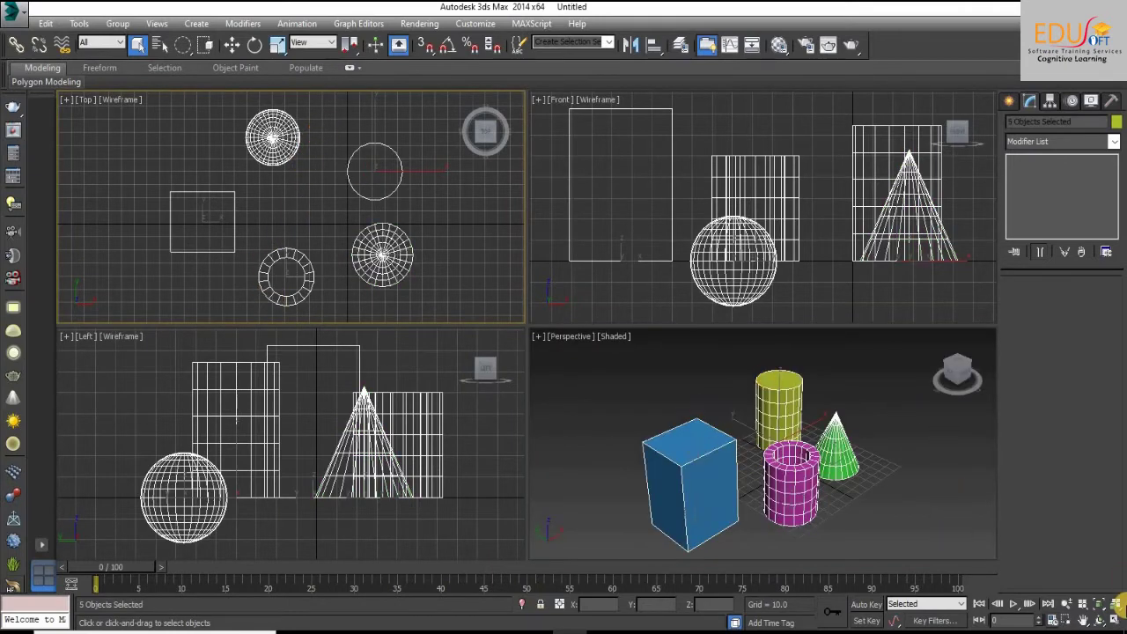
Toggle Top and Perspective between maximized and four-viewport layouts, ending in four viewports.
left_click(1115, 619)
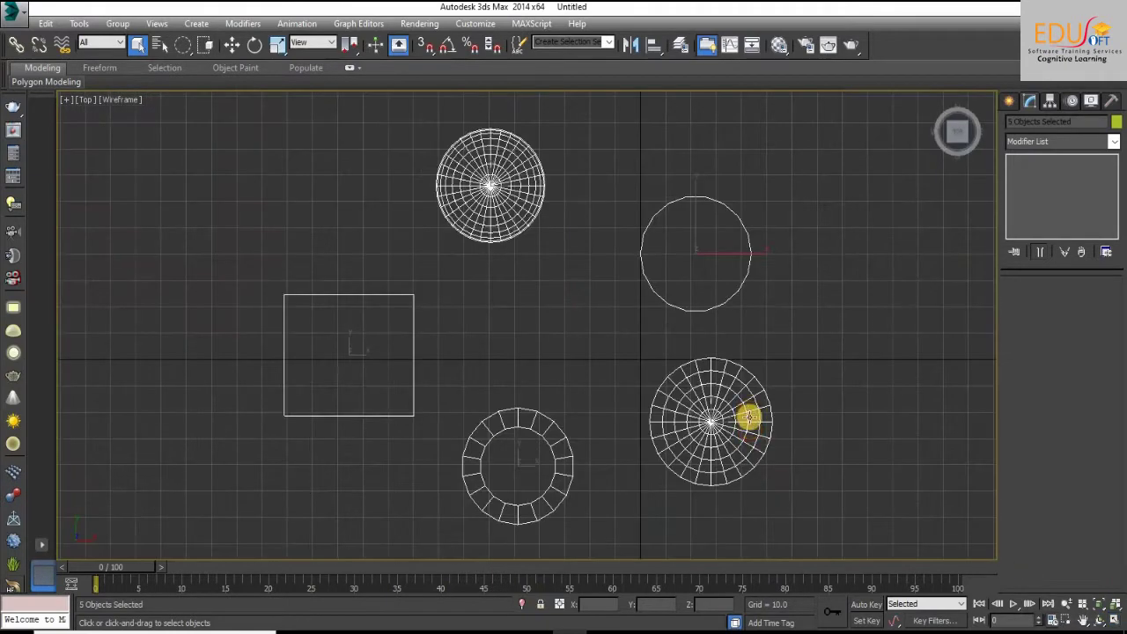
left_click(1115, 619)
right_click(805, 456)
left_click(1116, 619)
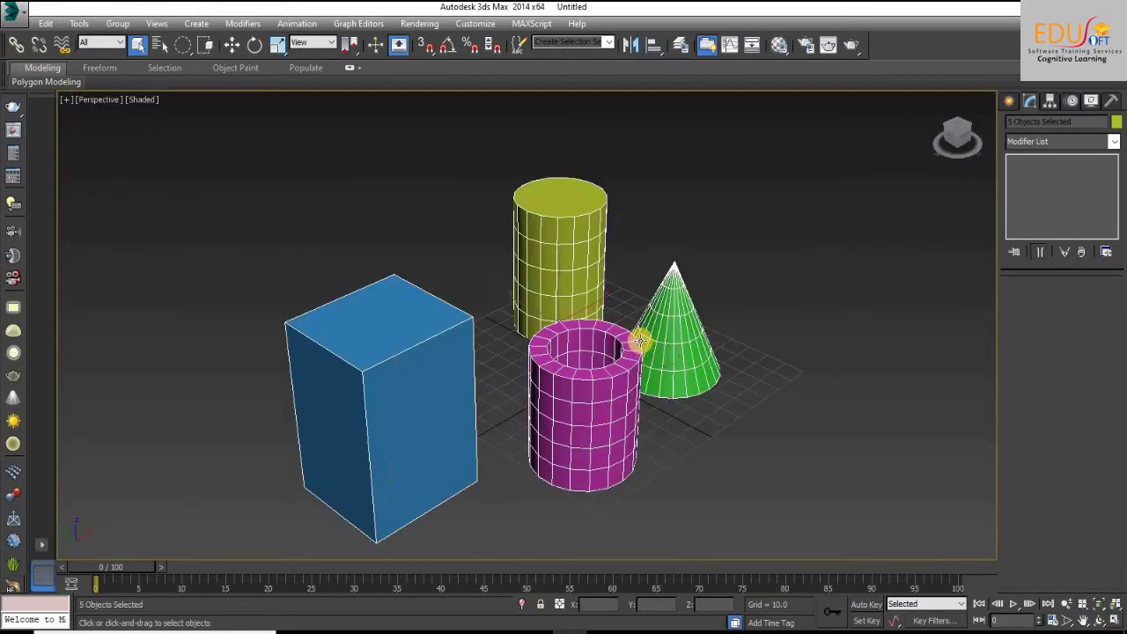
left_click(1115, 619)
Maximize the Top view and click out a closed fence polygon around all five objects.
left_click(489, 238)
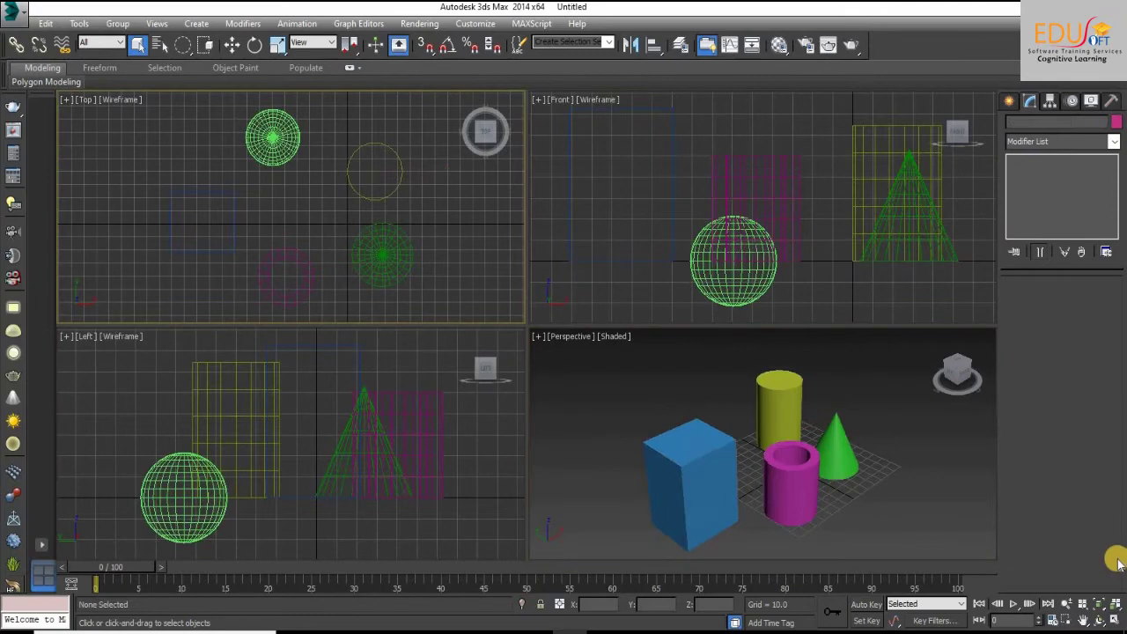
left_click(1115, 619)
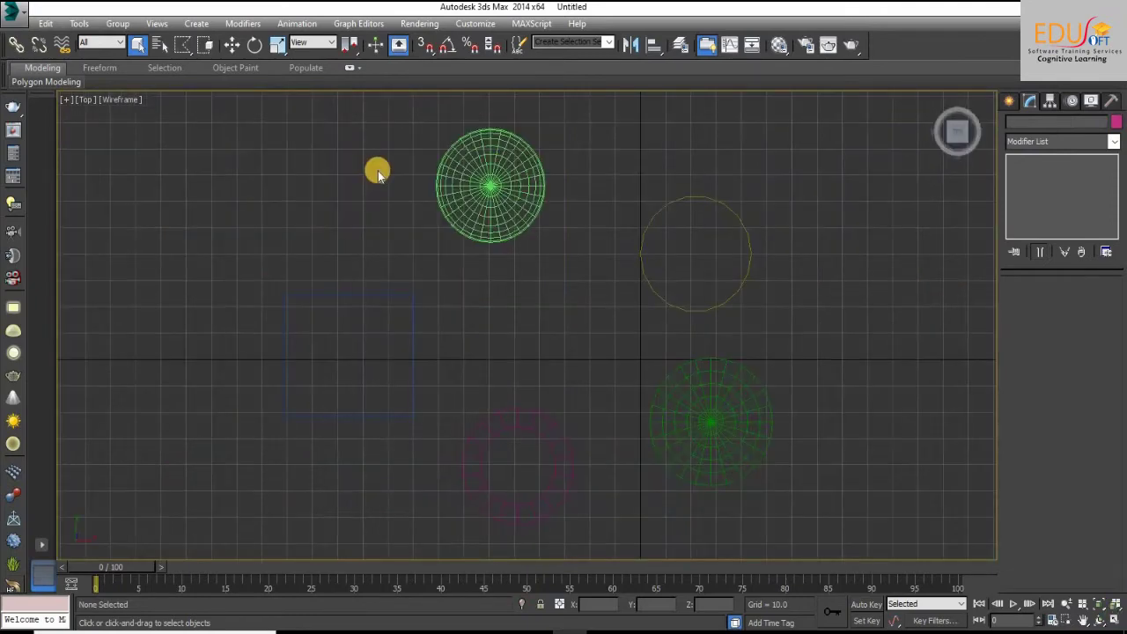
left_click_drag(379, 136, 356, 320)
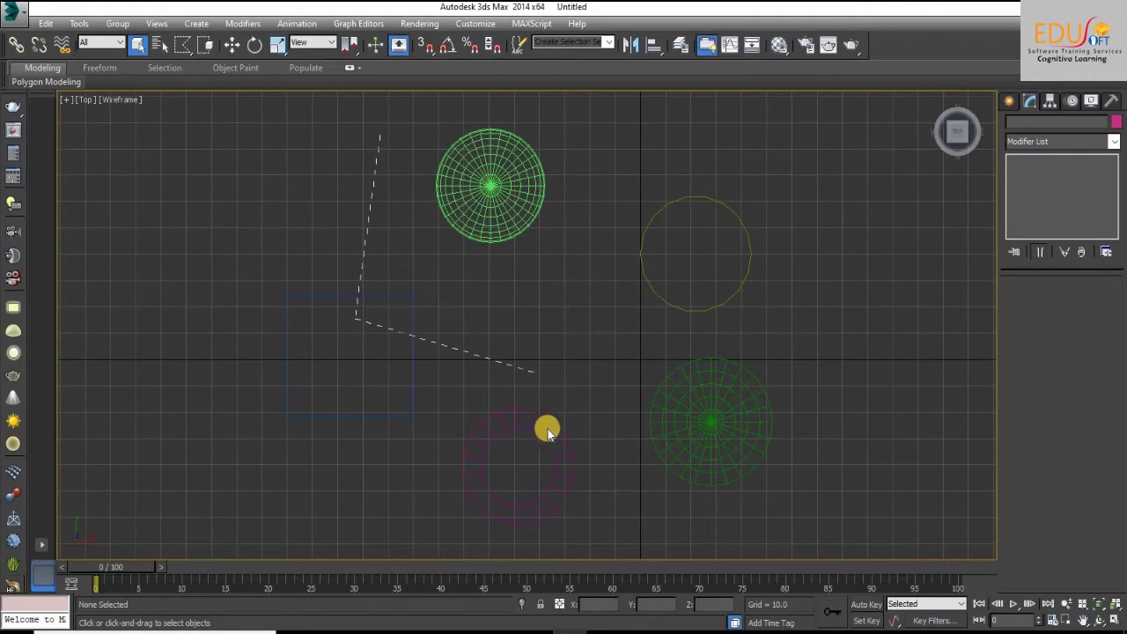
left_click(534, 462)
left_click(709, 421)
left_click(697, 250)
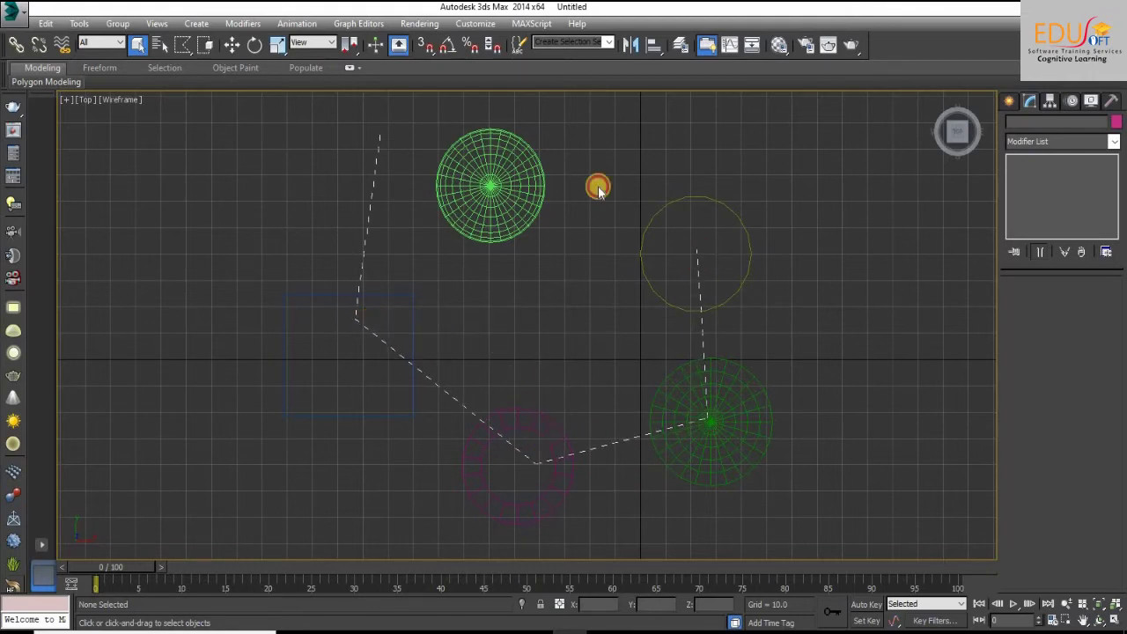
left_click(542, 182)
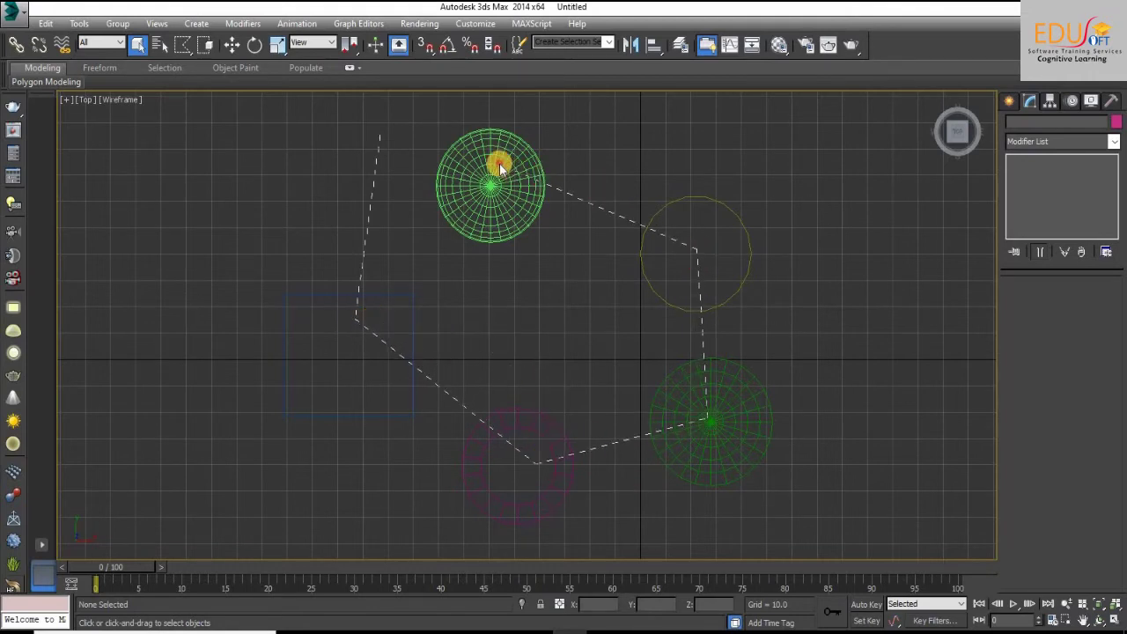
left_click(379, 136)
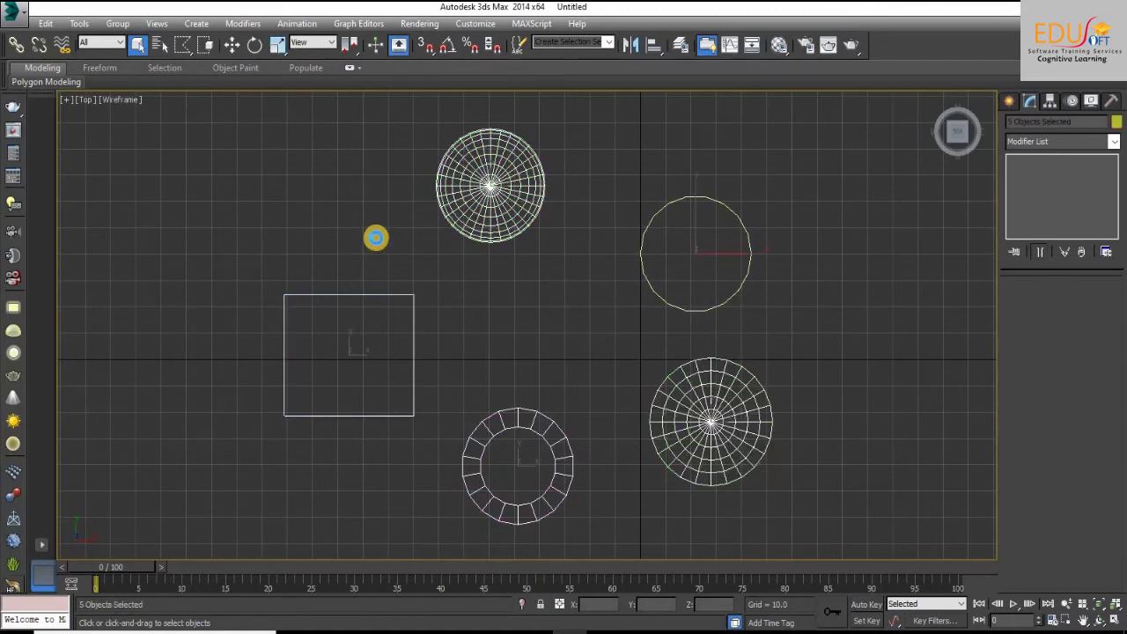
Deselect and draw a second, simpler fence polygon enclosing all five objects.
left_click(376, 237)
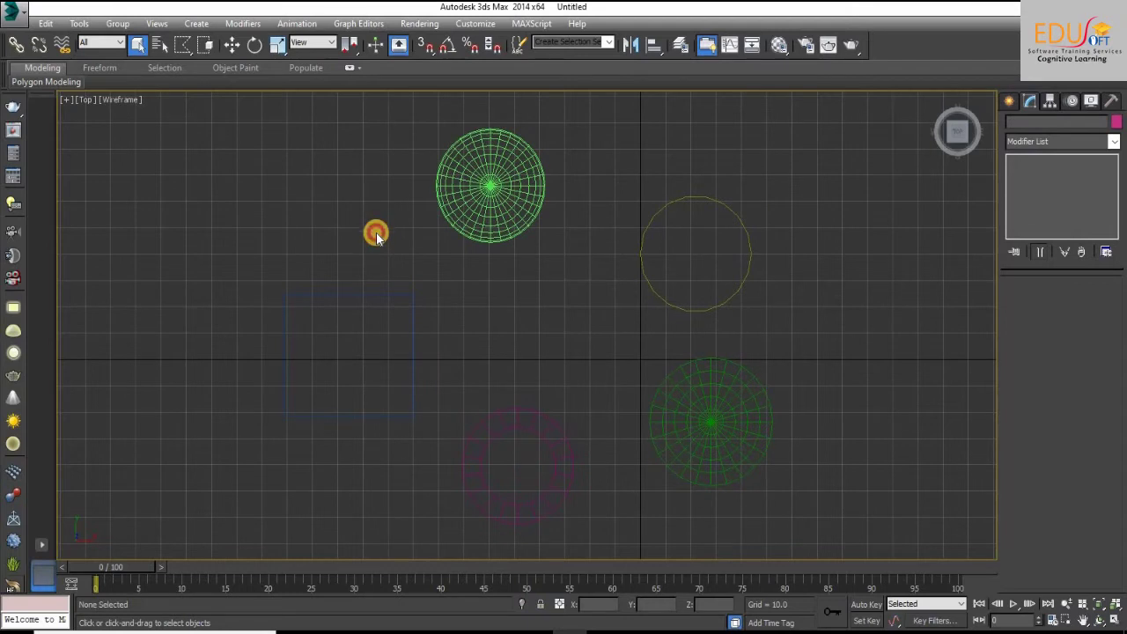
left_click_drag(365, 209, 384, 383)
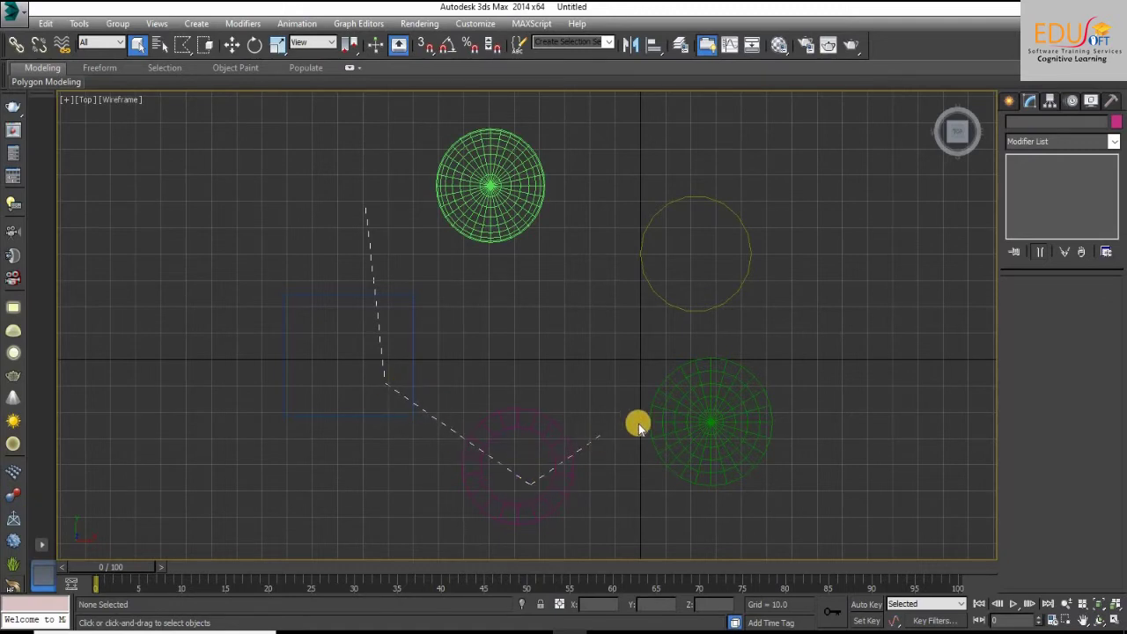
left_click(707, 419)
left_click(703, 233)
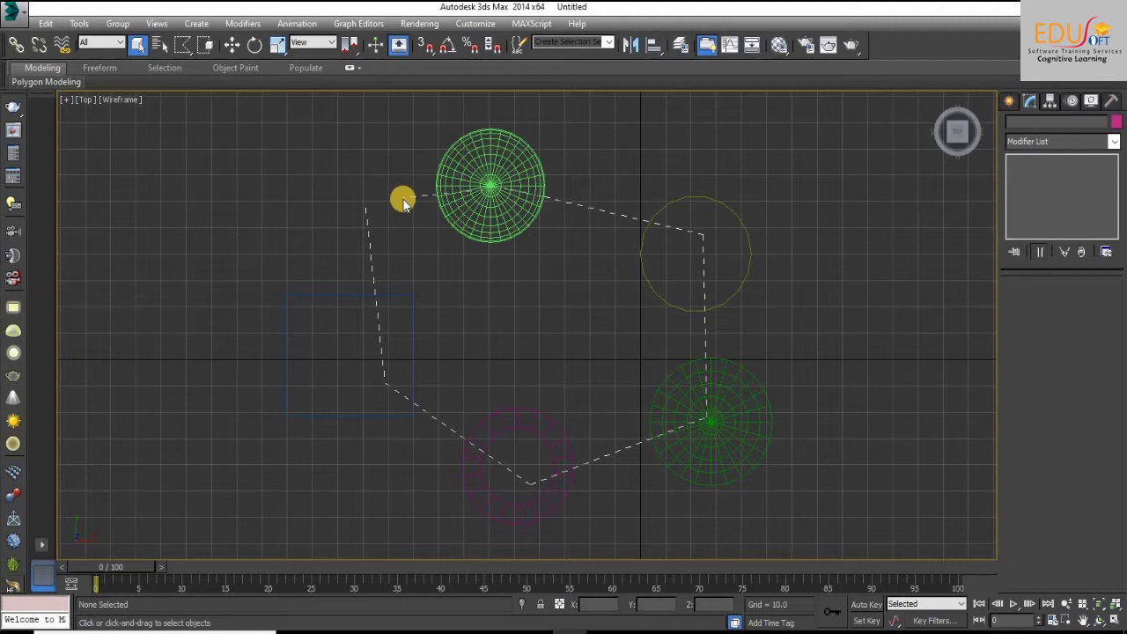
left_click(364, 207)
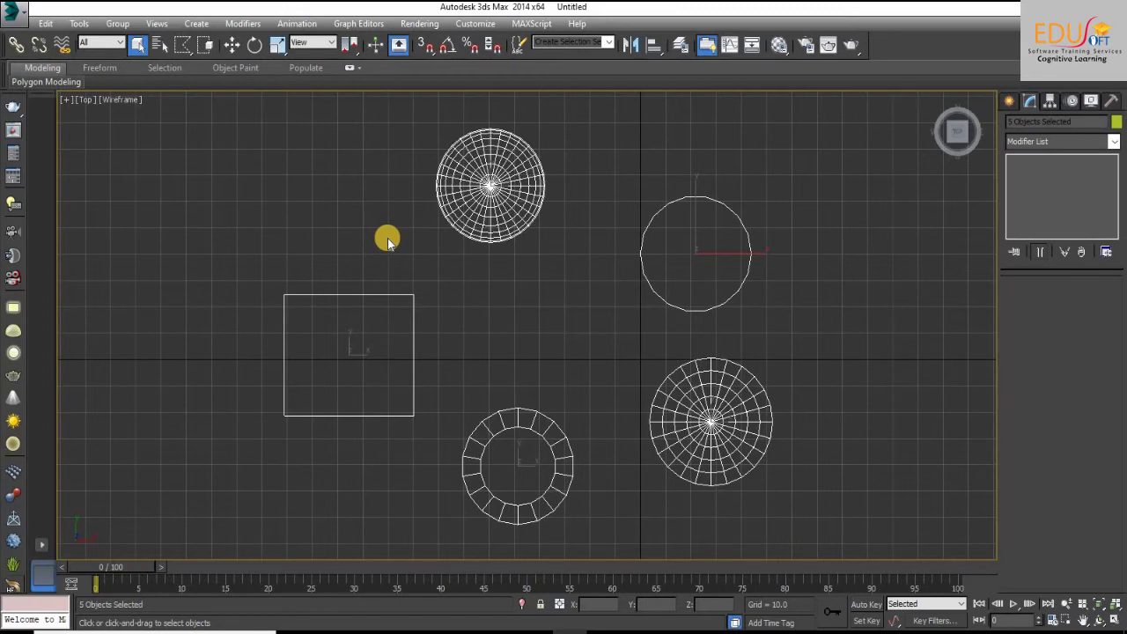
Clear the selection, choose Lasso Selection Region, and lasso all five objects in Top.
left_click(388, 241)
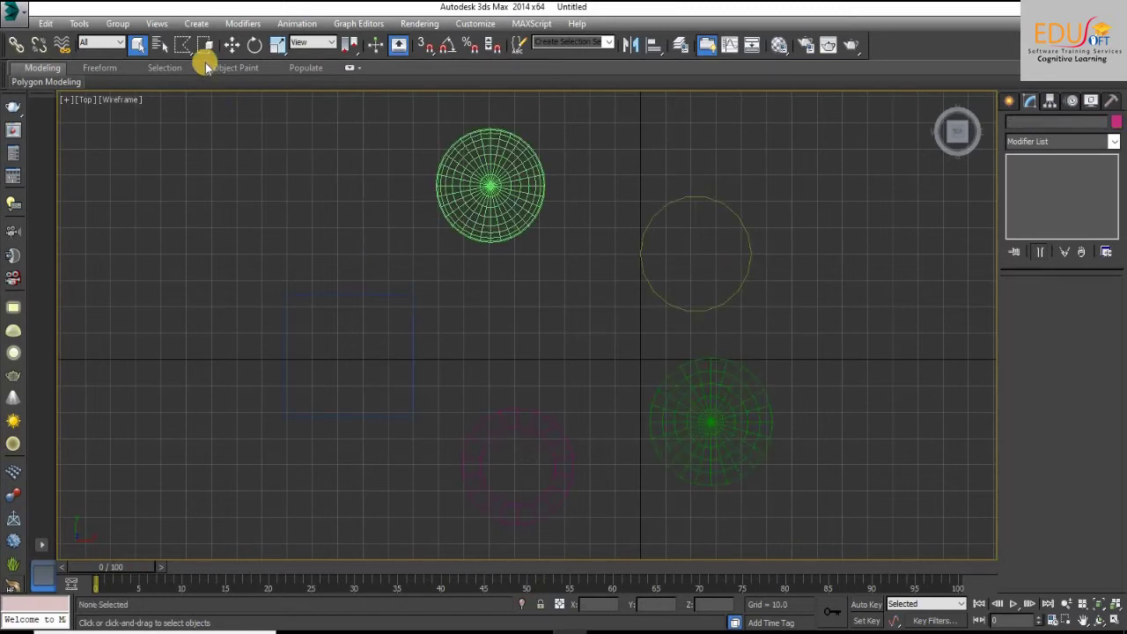
mouse_move(182, 45)
left_mouse_down()
mouse_move(194, 101)
mouse_move(184, 94)
mouse_move(184, 132)
left_mouse_up()
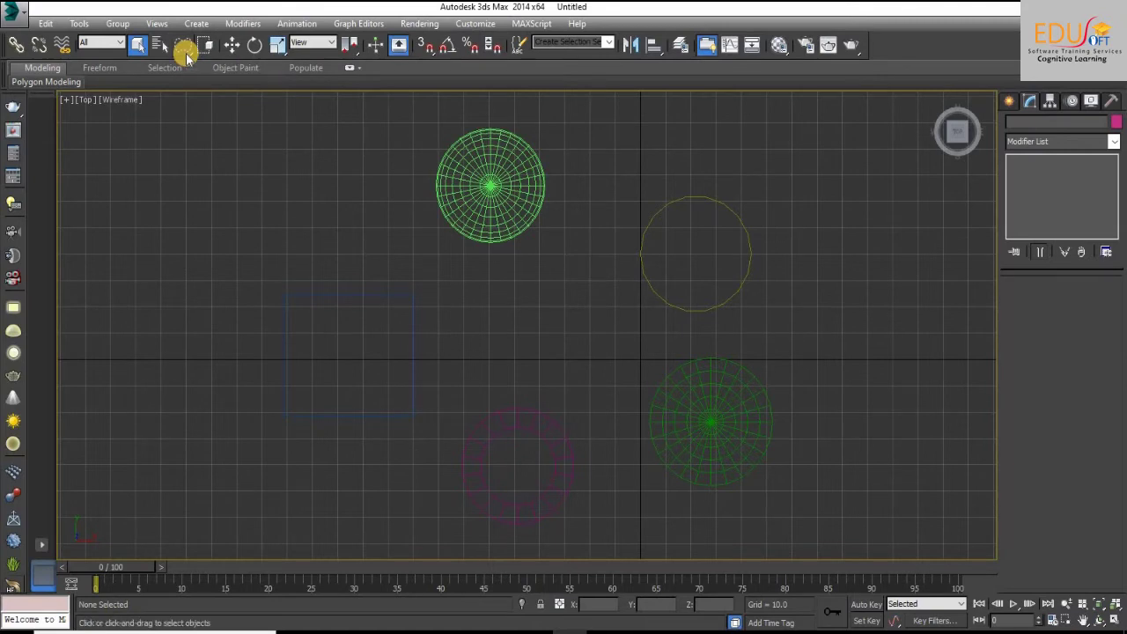
mouse_move(412, 189)
left_mouse_down()
mouse_move(374, 214)
mouse_move(365, 281)
mouse_move(400, 344)
mouse_move(455, 376)
mouse_move(481, 376)
mouse_move(637, 260)
mouse_move(592, 192)
mouse_move(495, 185)
mouse_move(502, 400)
mouse_move(576, 493)
mouse_move(739, 380)
mouse_move(698, 264)
mouse_move(638, 220)
left_mouse_up()
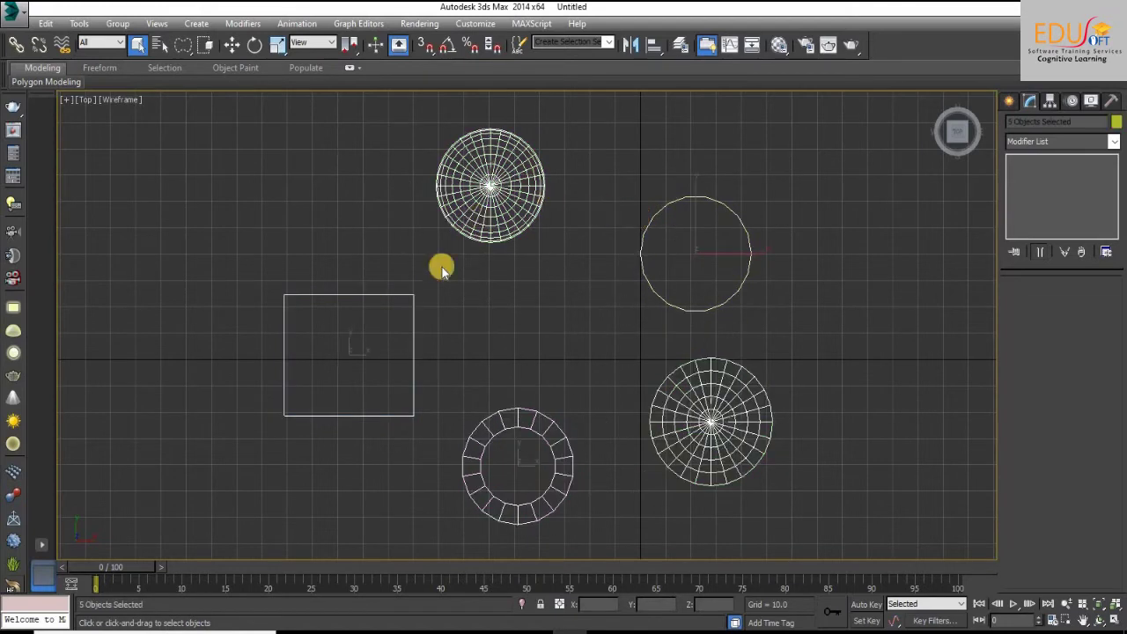
Return to four views, deselect all with Ctrl+D, and maximize the Top view again.
left_click(1113, 620)
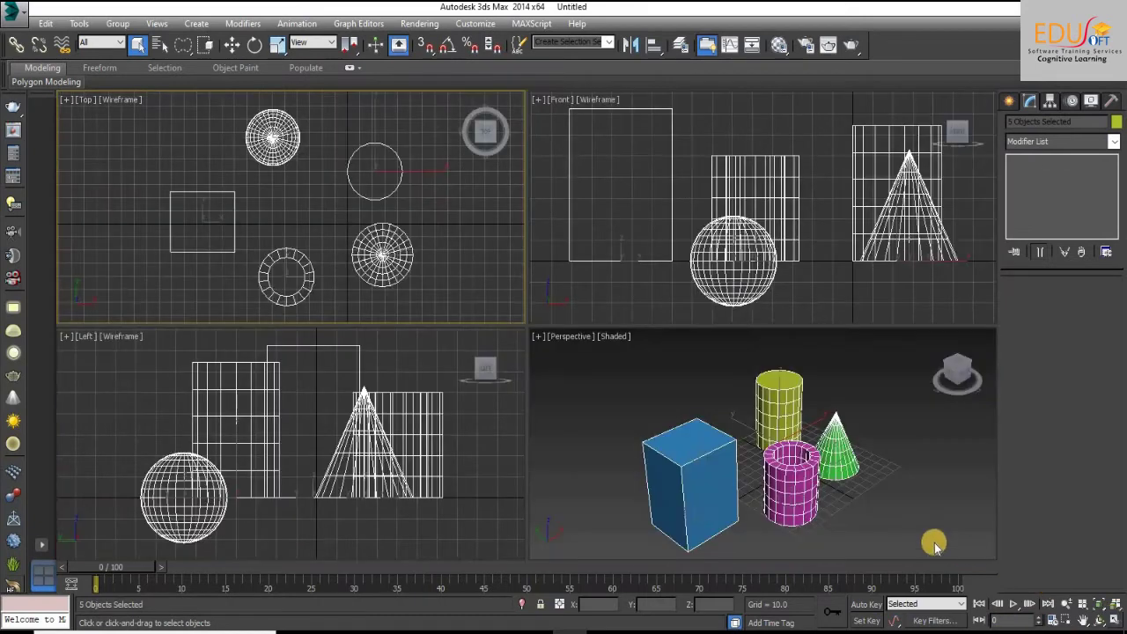
right_click(893, 520)
key("ctrl+d")
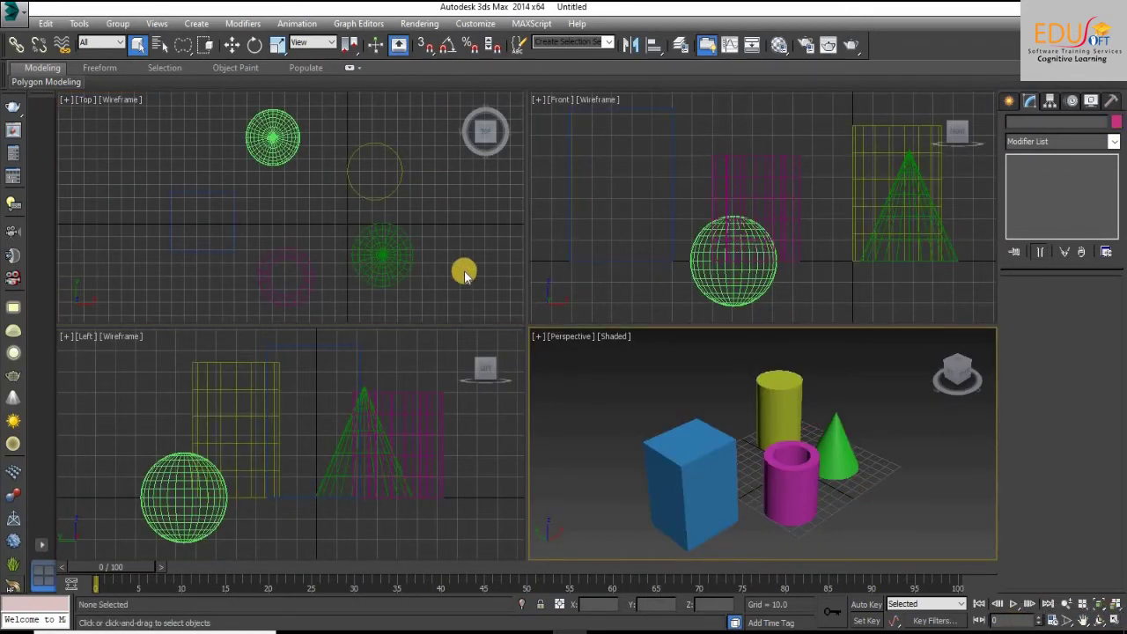
left_click(516, 313)
left_click(1114, 620)
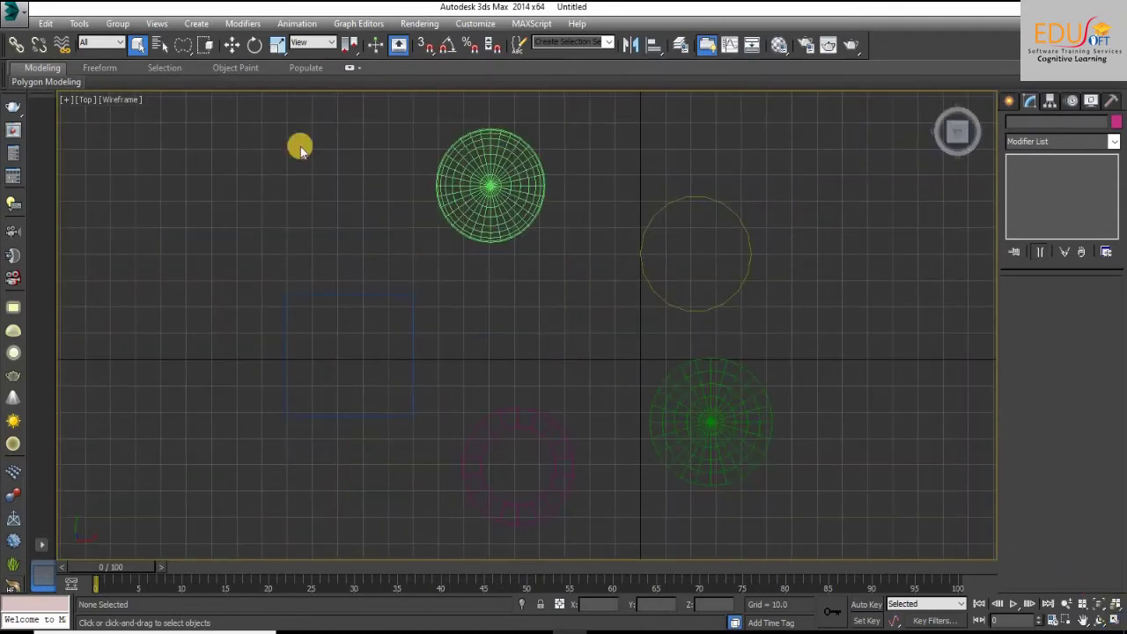
Choose Paint Selection Region, paint over all five objects, then deselect them and re-maximize Top.
left_click_drag(190, 56, 189, 165)
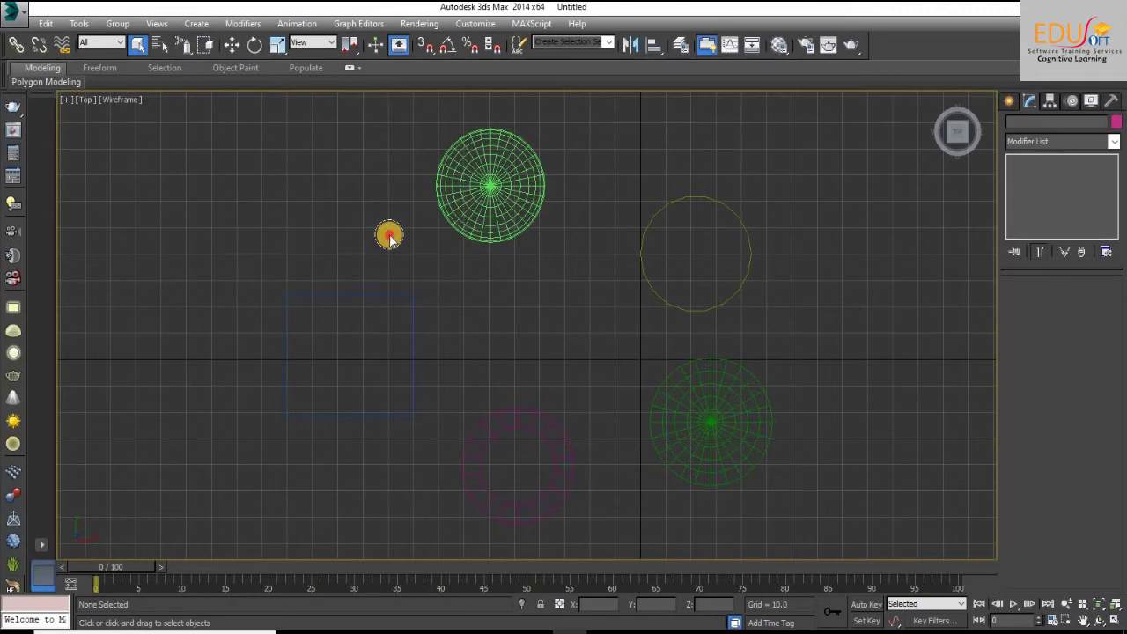
mouse_move(390, 236)
left_mouse_down()
mouse_move(478, 234)
mouse_move(653, 266)
mouse_move(695, 370)
mouse_move(690, 398)
mouse_move(627, 439)
mouse_move(545, 442)
mouse_move(407, 400)
left_mouse_up()
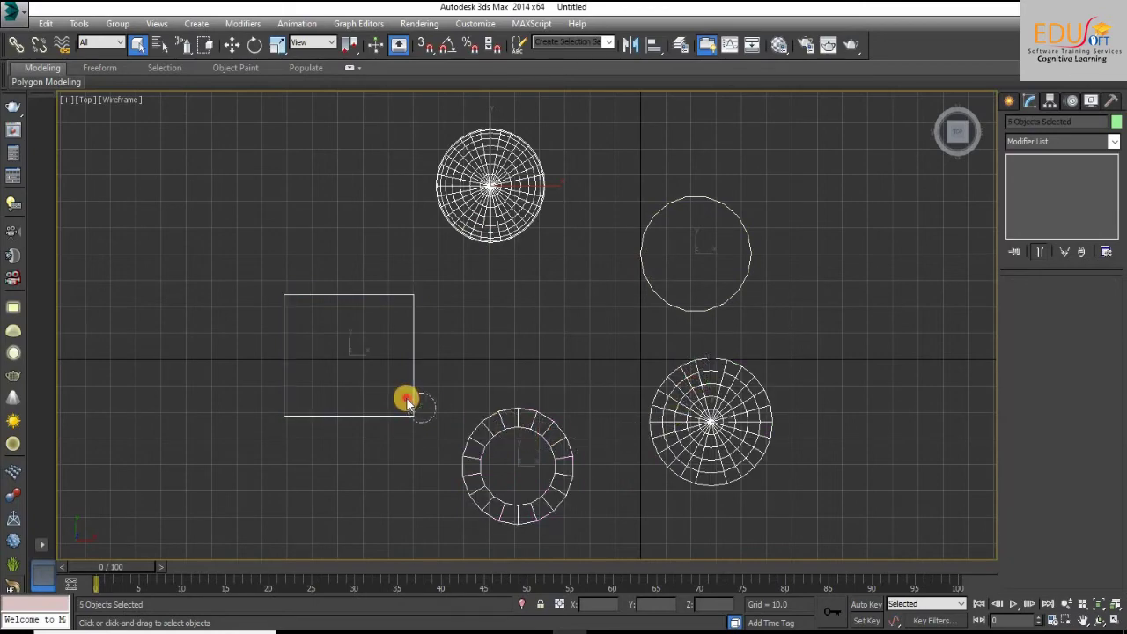
left_click(1115, 622)
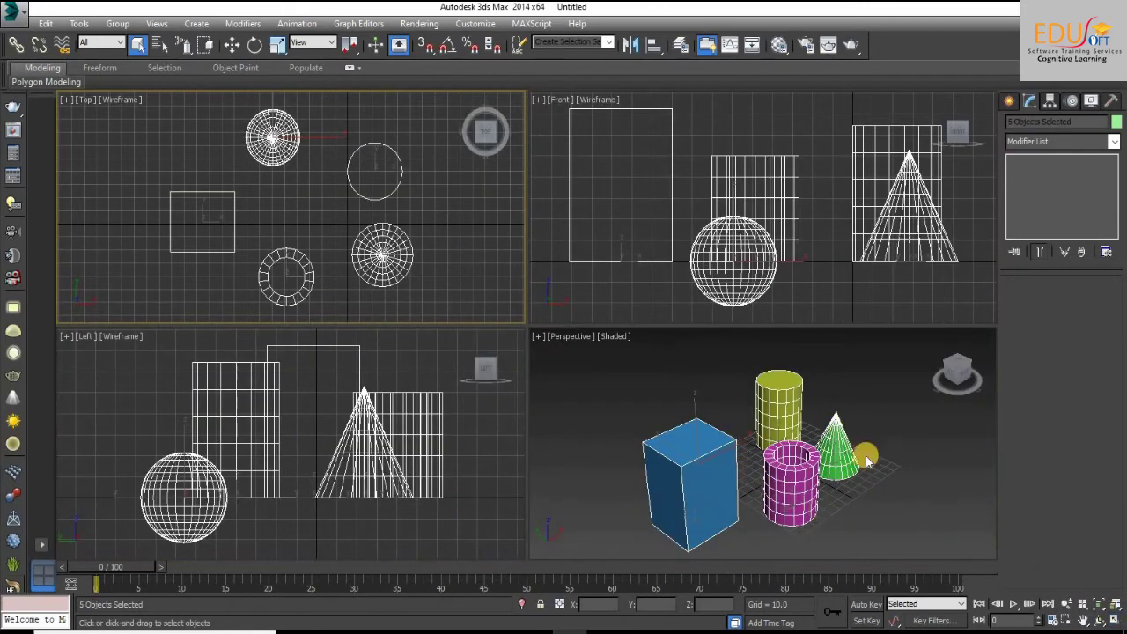
left_click(475, 226)
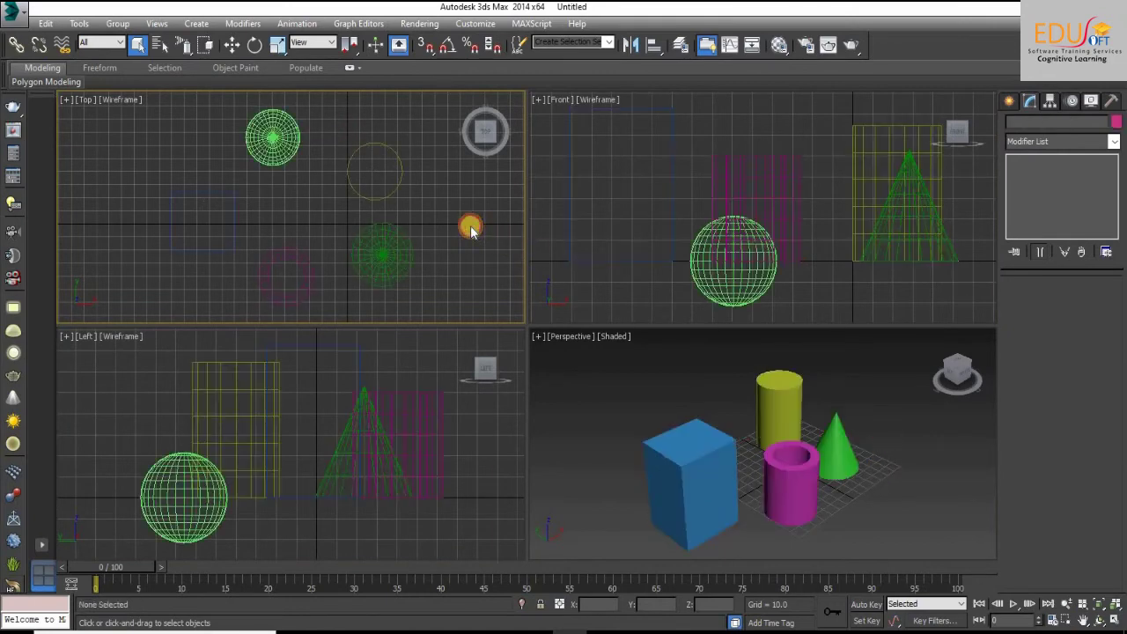
left_click(1114, 621)
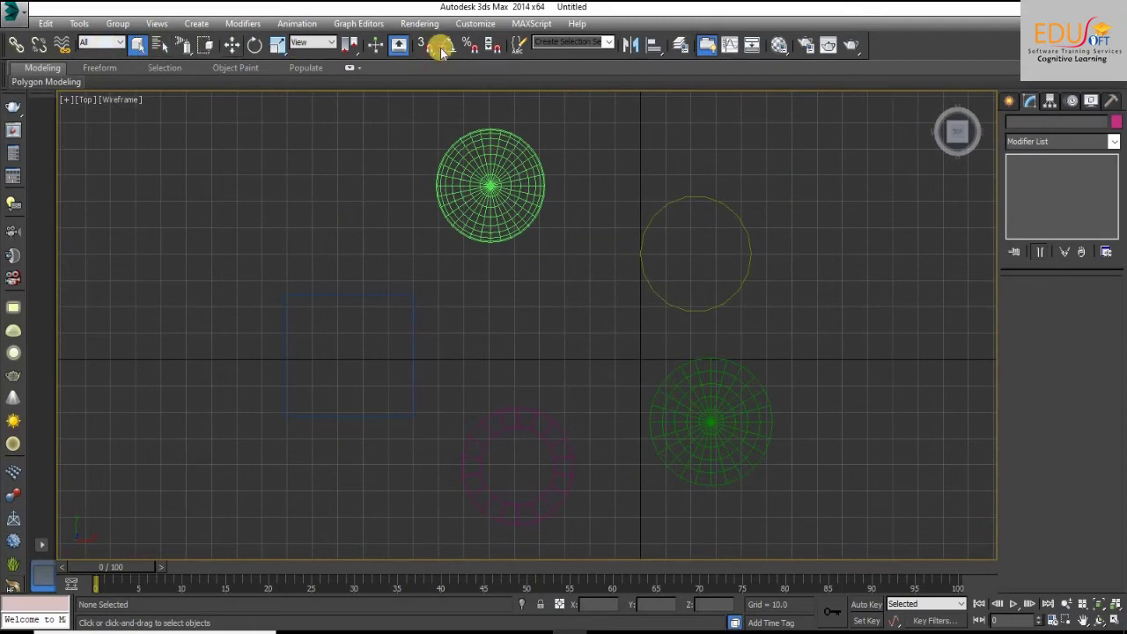
Restore Rectangular Selection Region and turn on Window mode so only fully enclosed objects select.
left_click(209, 49)
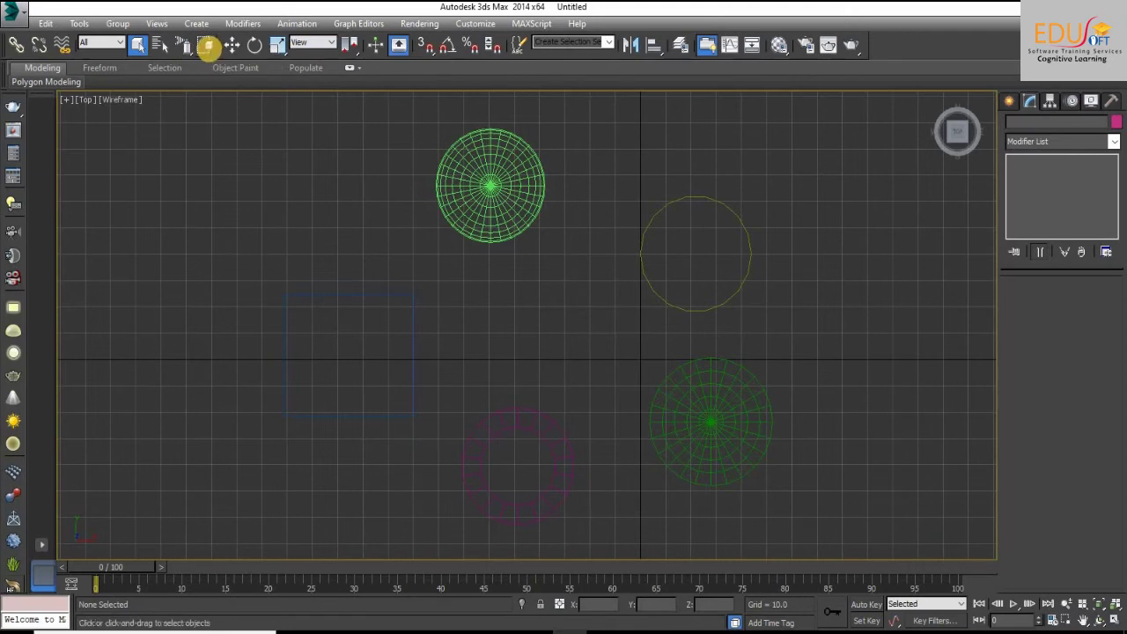
left_click(205, 45)
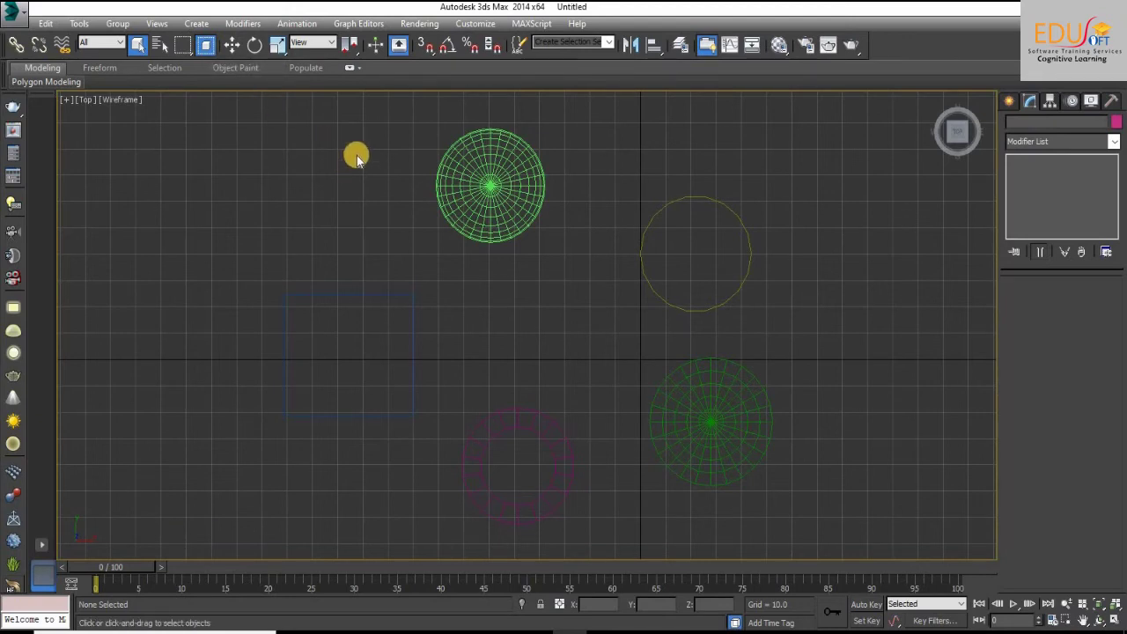
left_click_drag(345, 123, 710, 408)
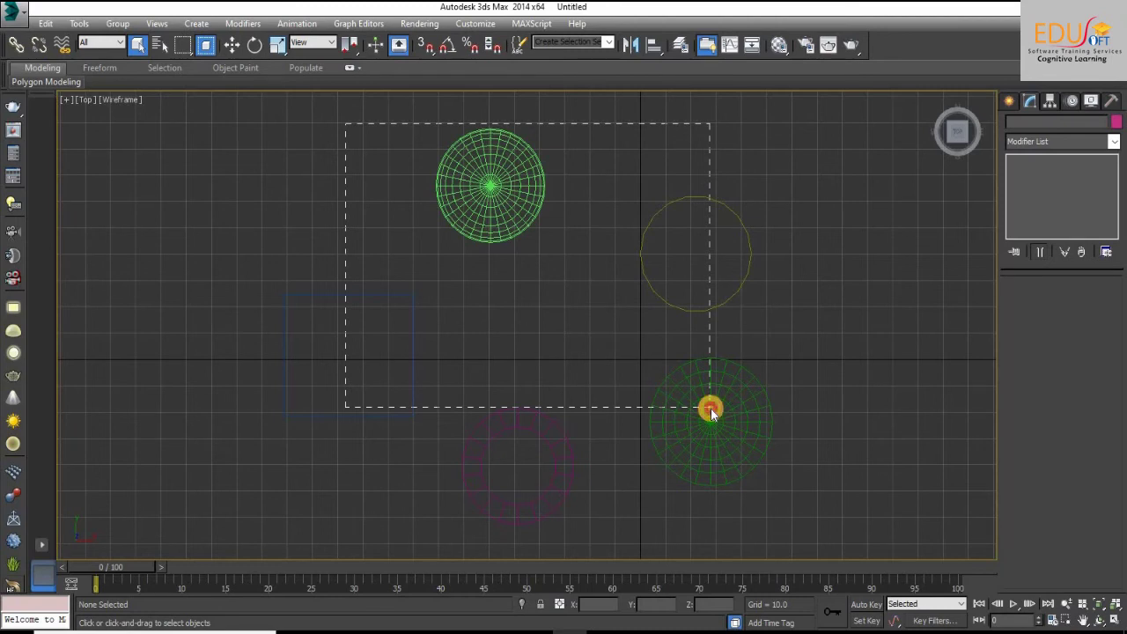
left_click_drag(710, 408, 710, 409)
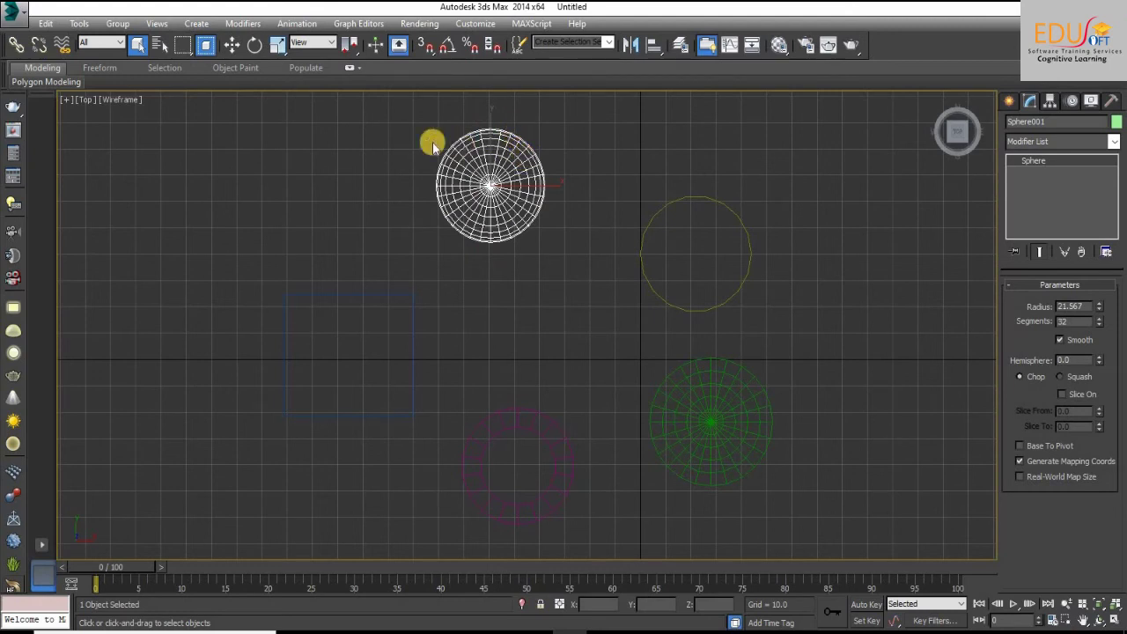
left_click(366, 134)
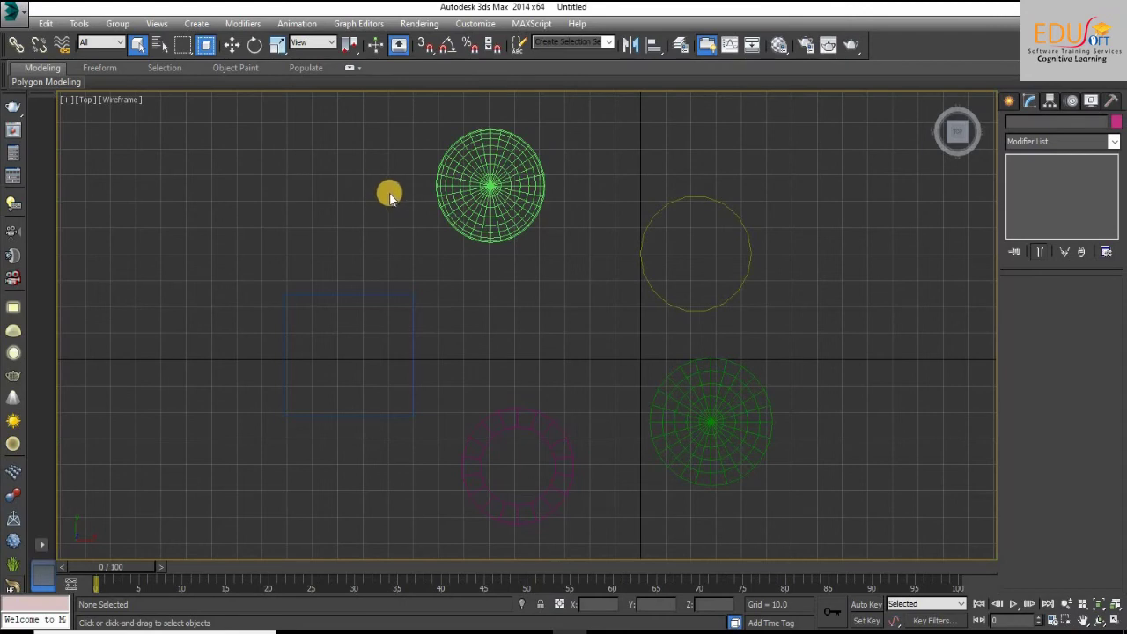
left_click_drag(389, 192, 798, 447)
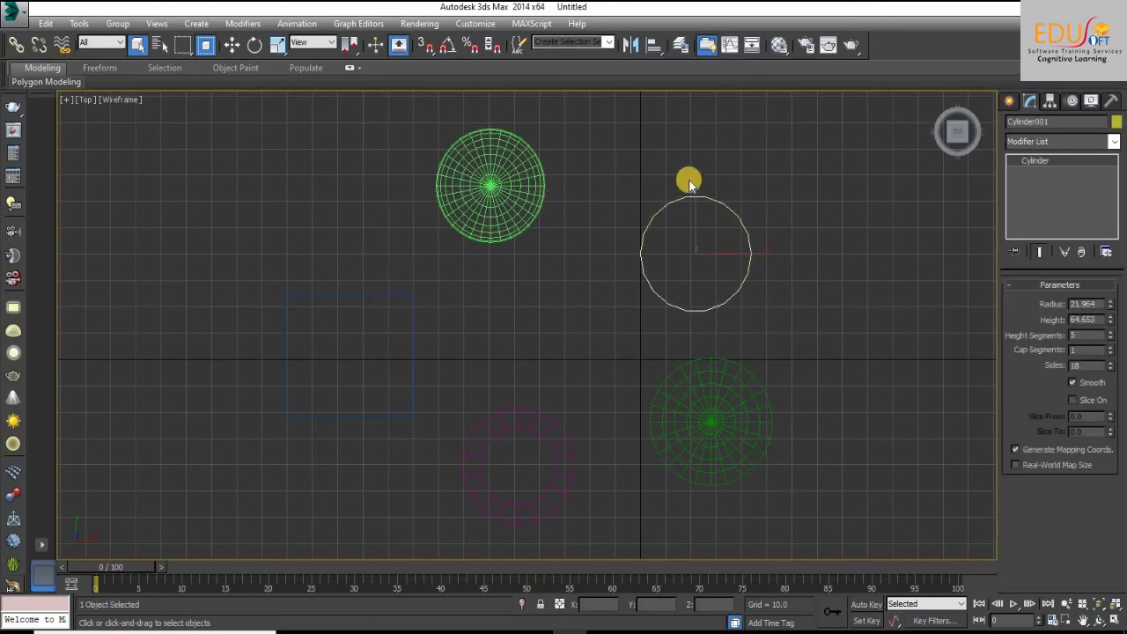
left_click(1115, 620)
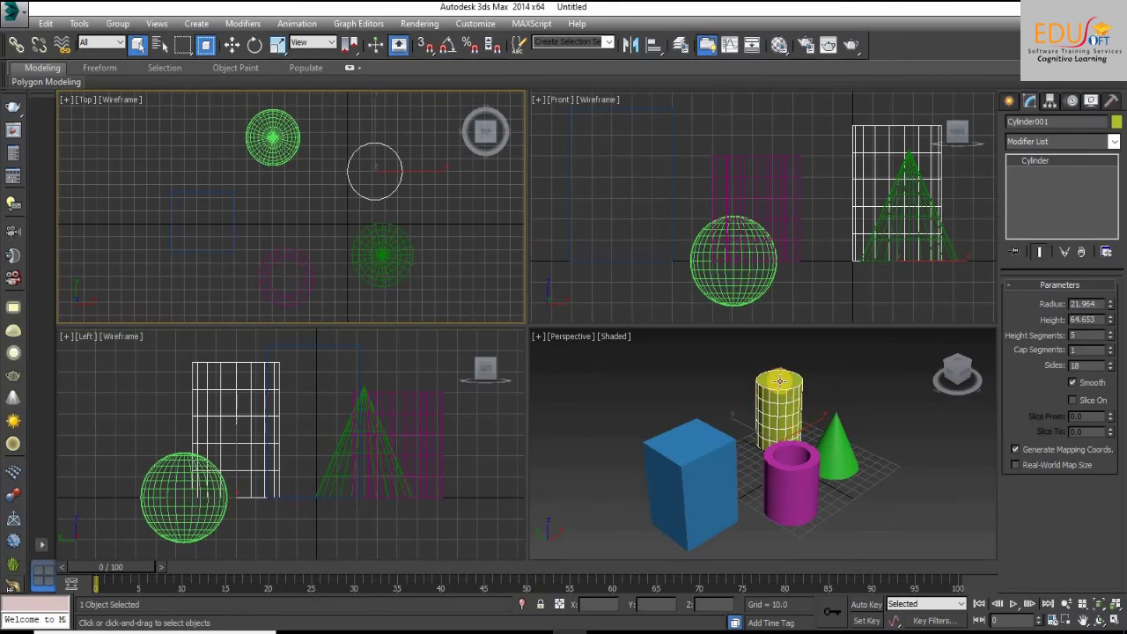
right_click(906, 410)
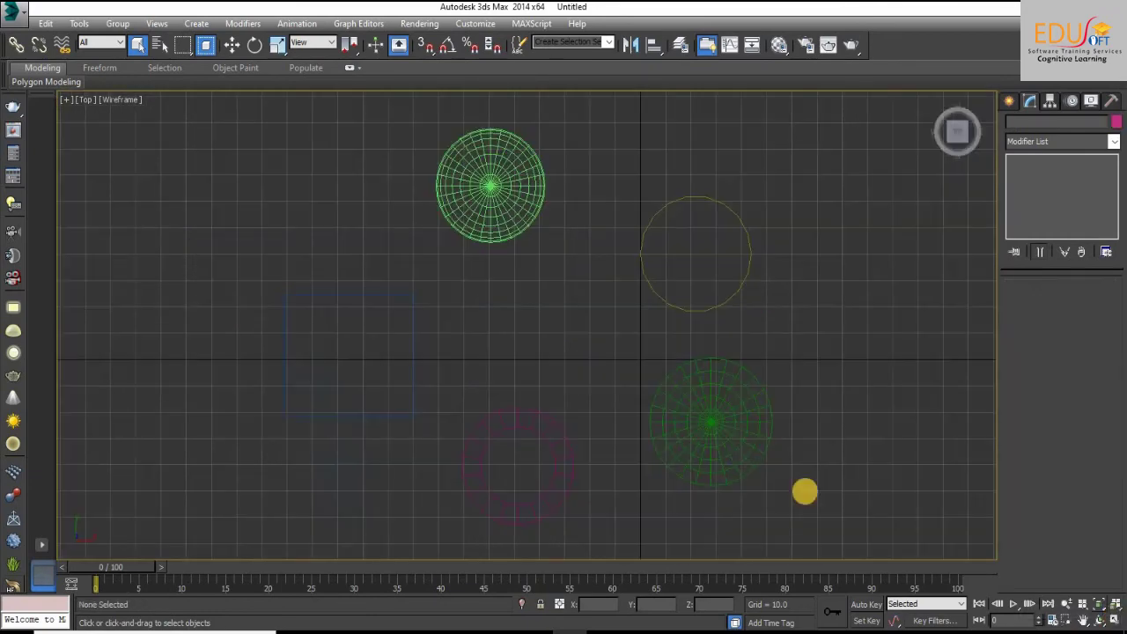
Switch to Crossing mode, select all five objects with partly overlapping rectangles, then show four viewports.
left_click(206, 51)
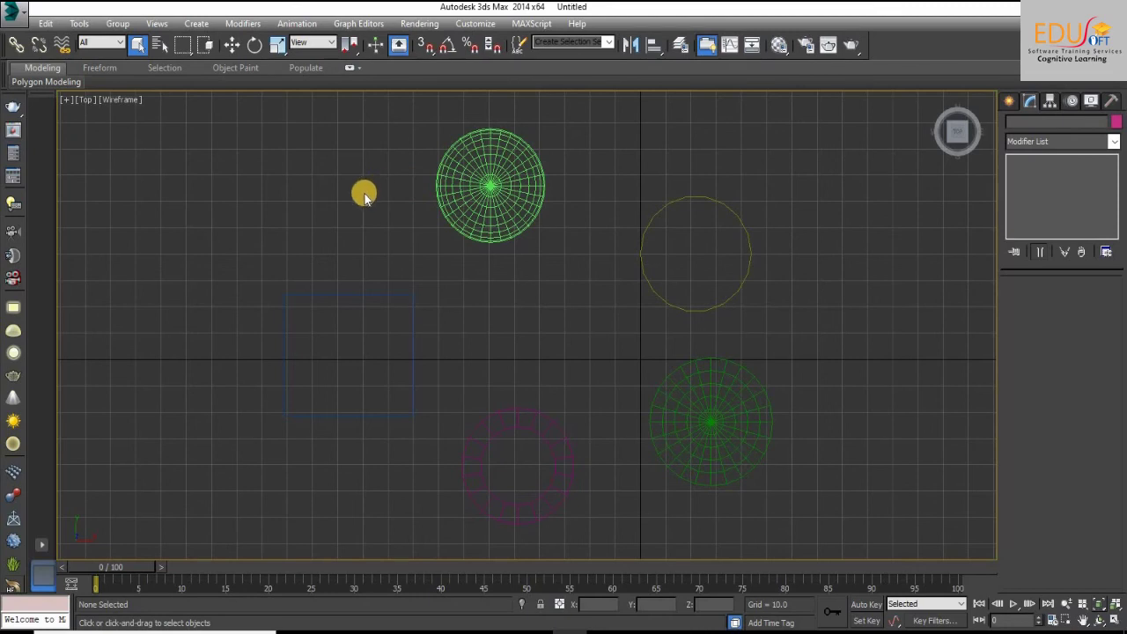
left_click_drag(339, 190, 741, 445)
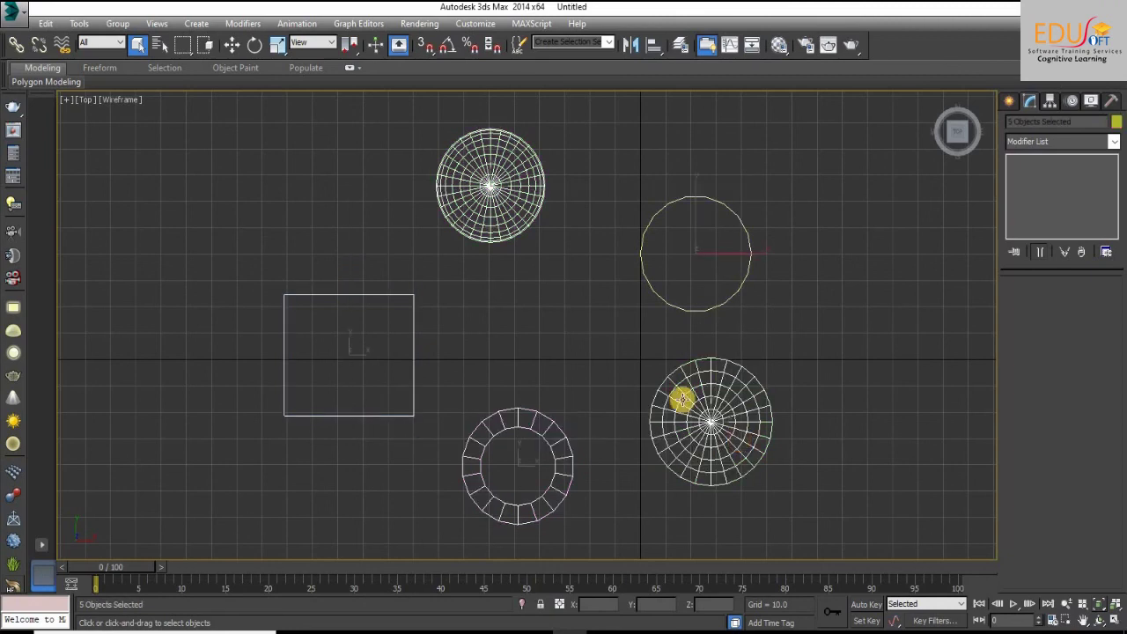
left_click(391, 207)
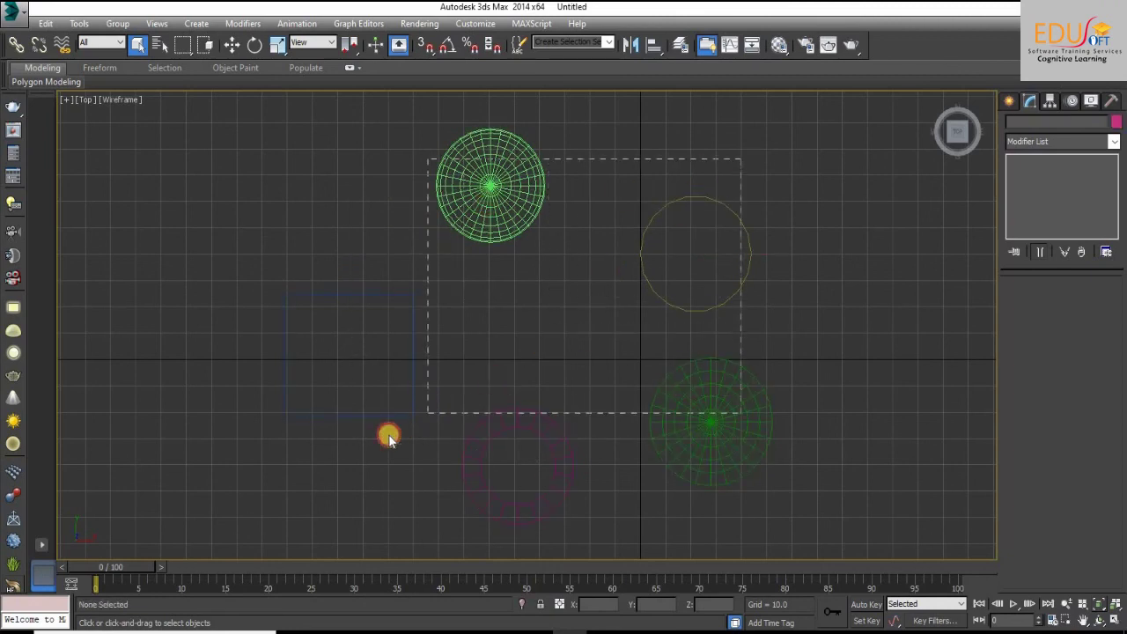
key("ctrl+a")
left_click_drag(392, 215, 792, 482)
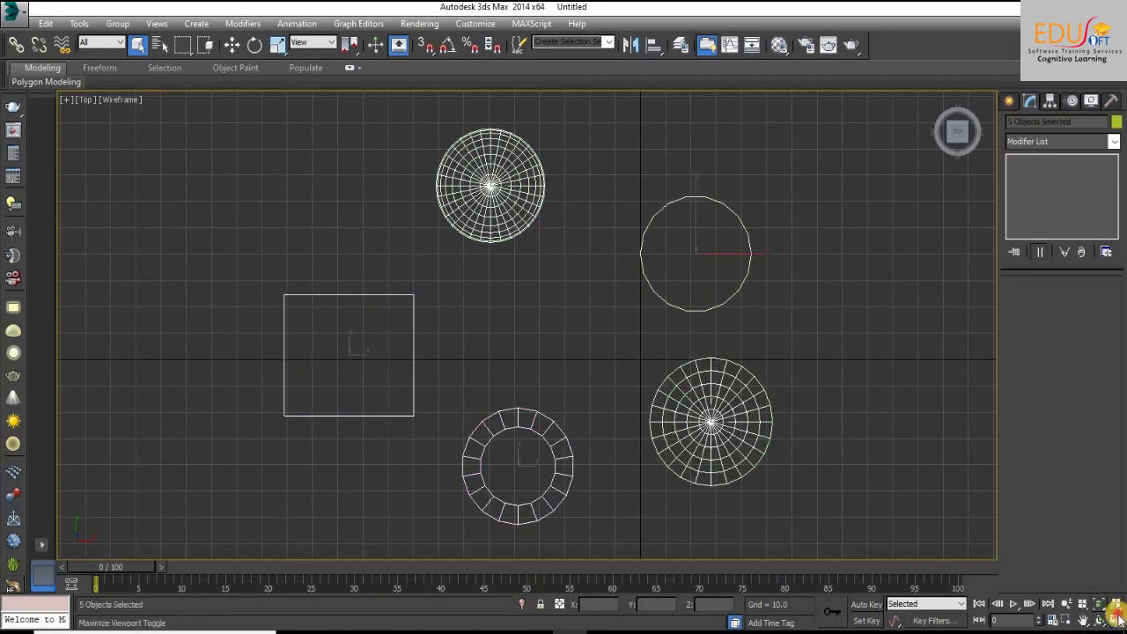
left_click(1115, 605)
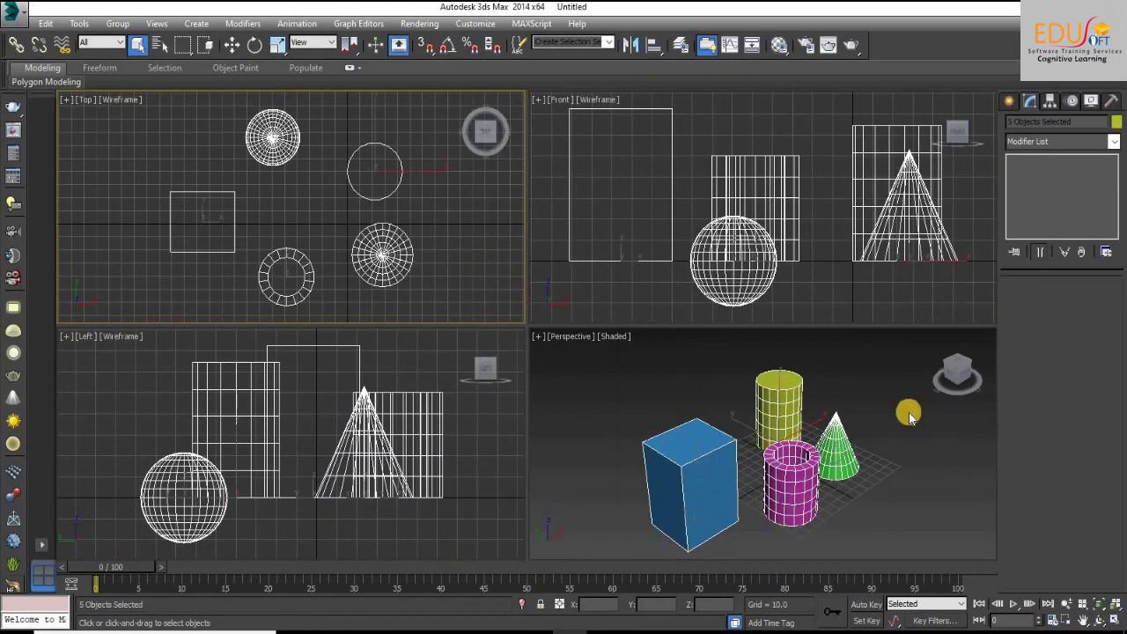